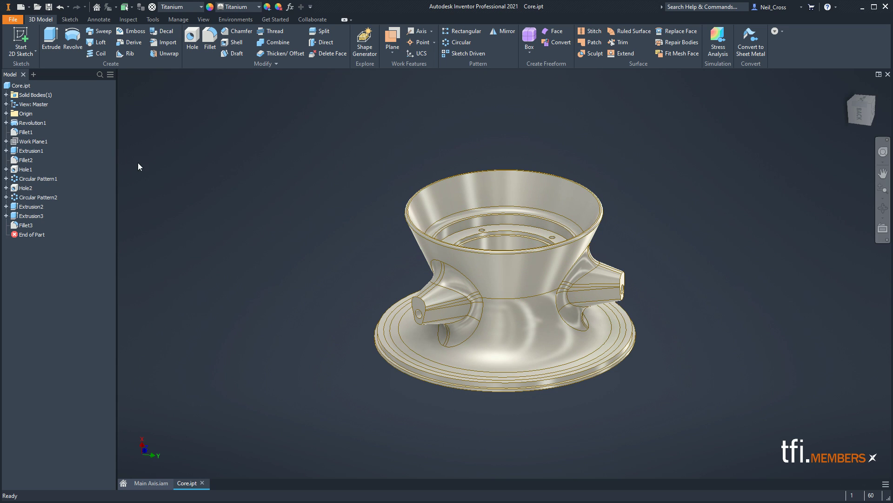
pyautogui.rightClick(26, 87)
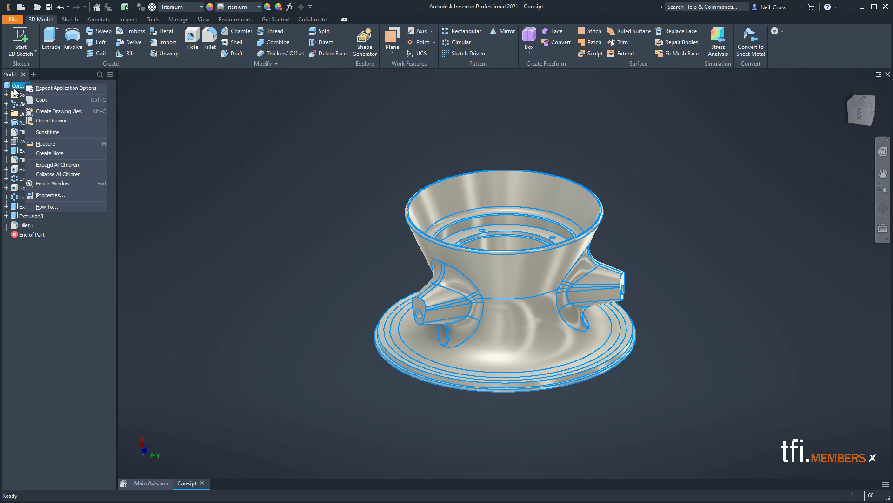
pyautogui.click(227, 154)
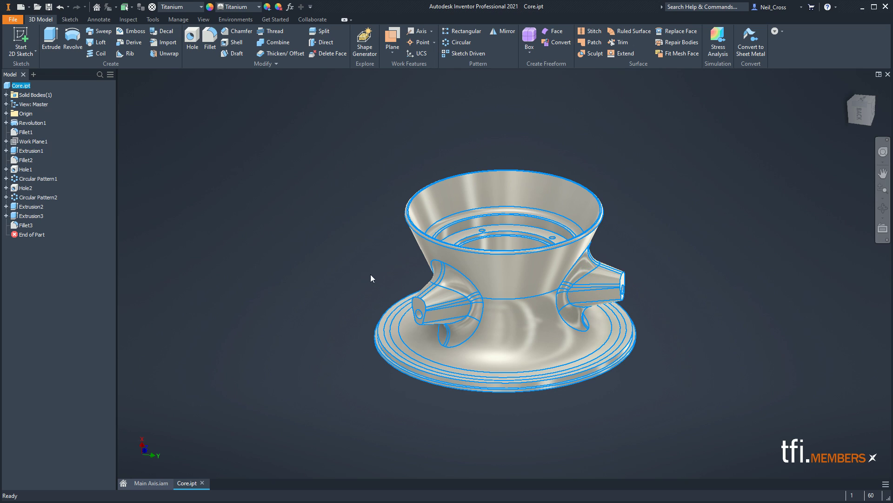
pyautogui.click(26, 170)
pyautogui.rightClick(26, 170)
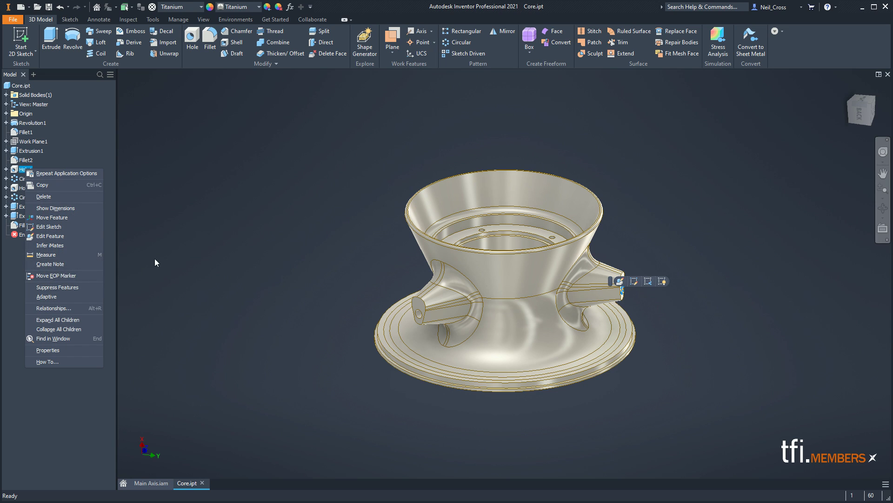
# - Create an Engineer's Notebook note for the whole Core.ipt part
pyautogui.click(20, 86)
pyautogui.rightClick(22, 86)
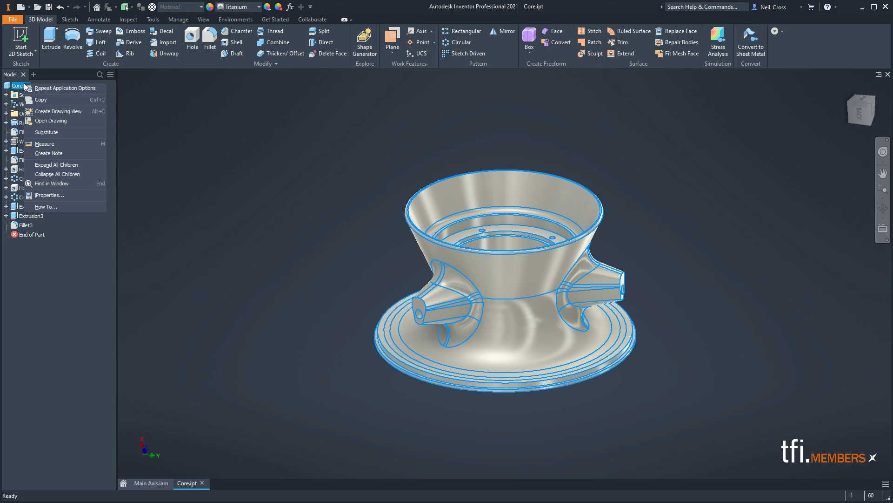
pyautogui.click(51, 154)
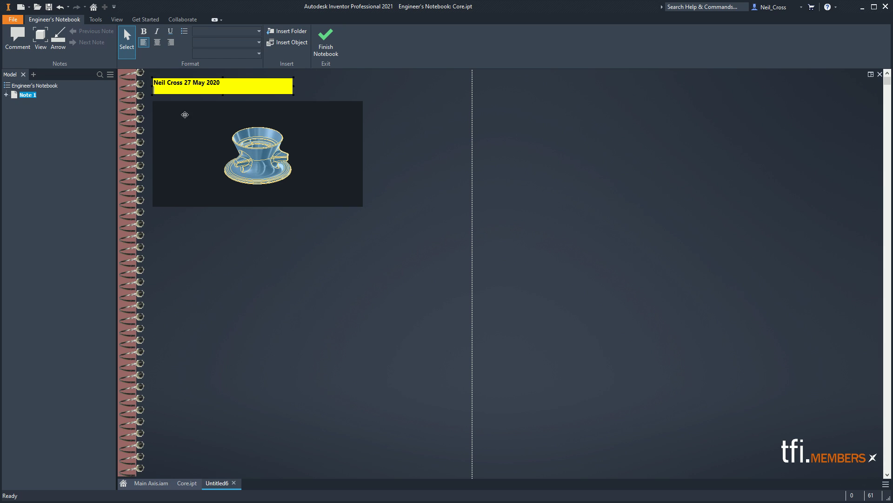
# - Move the part view lower on the note page, leaving more space beneath the yellow comment
pyautogui.click(245, 112)
pyautogui.click(208, 99)
pyautogui.click(259, 127)
pyautogui.moveTo(326, 192); pyautogui.dragTo(338, 222)
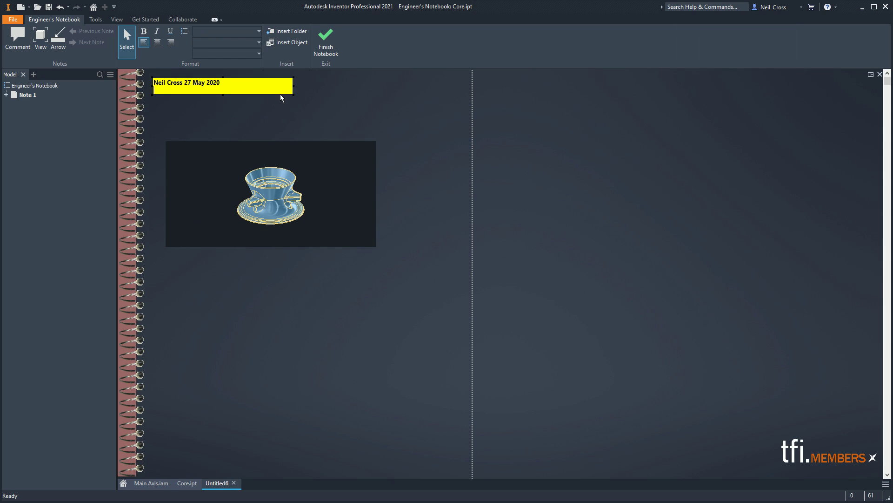
# - Reposition the yellow comment box above the part view, lined up with the view's left edge
pyautogui.moveTo(273, 77); pyautogui.dragTo(326, 105)
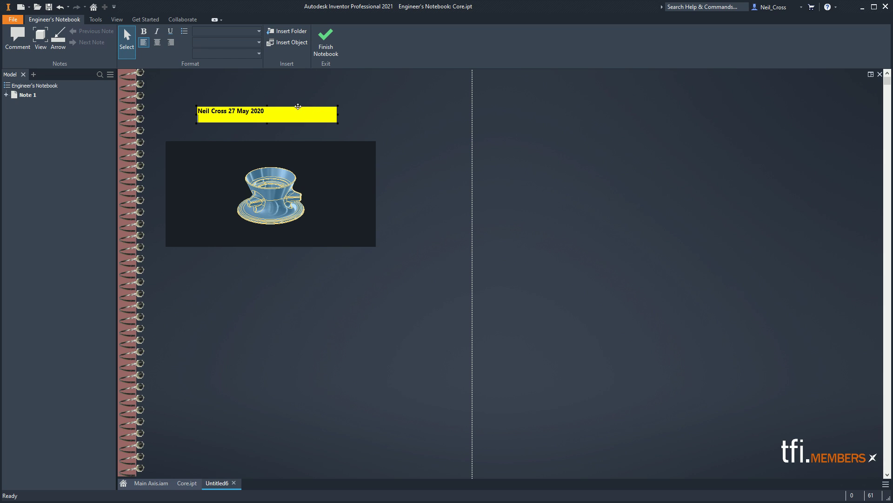
pyautogui.moveTo(299, 106); pyautogui.dragTo(320, 114)
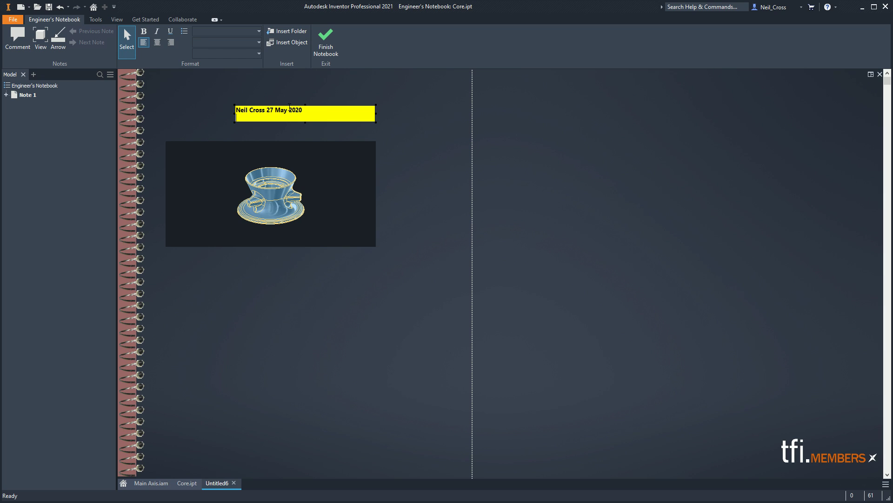
pyautogui.moveTo(283, 104); pyautogui.dragTo(215, 94)
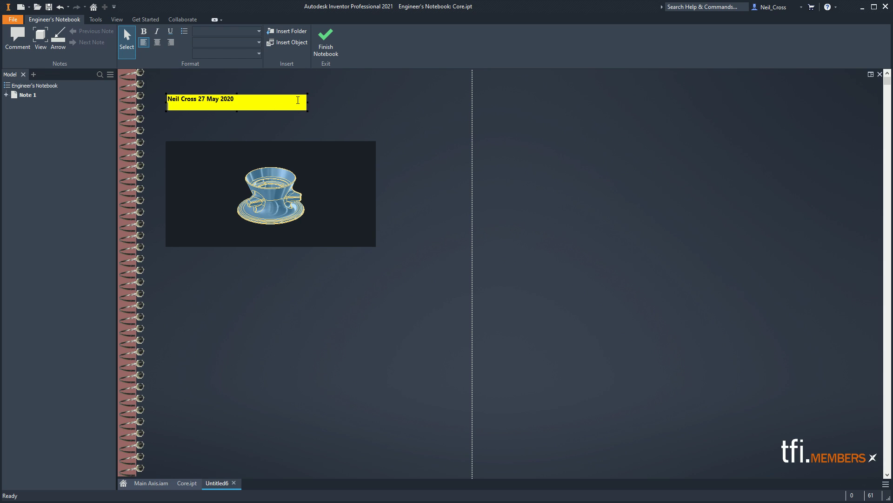
# - Add the text "This is the design at 27th May 11:40am" to the comment beneath its heading
pyautogui.click(272, 187)
pyautogui.click(246, 100)
pyautogui.press('Return')
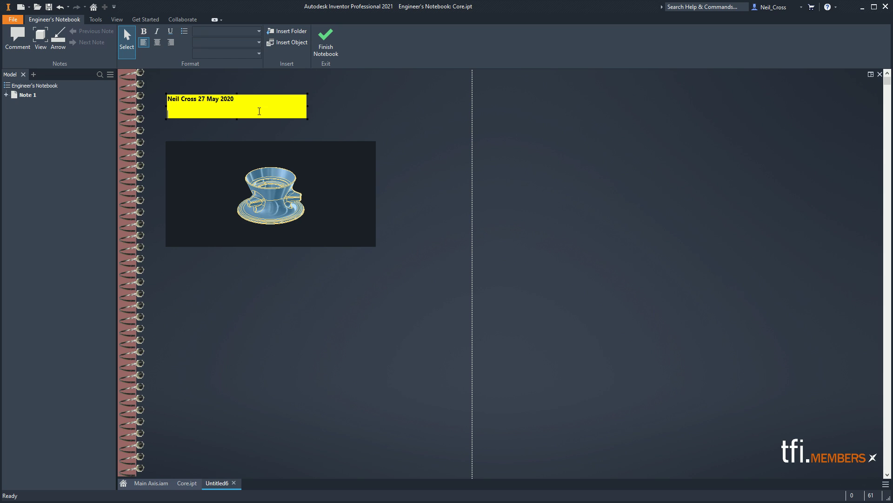
pyautogui.write('This is ')
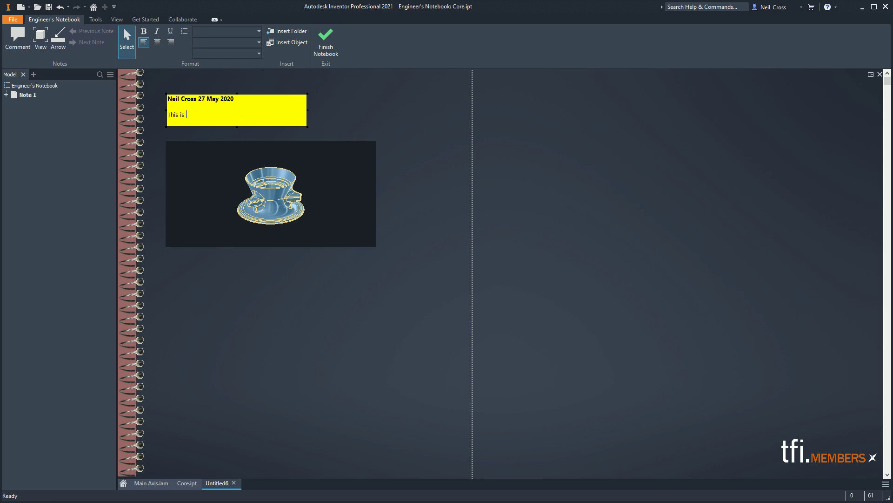
pyautogui.write('the design at 27th May 11:40am')
# - Zoom in on the model inside the note's part view so it fills the frame
pyautogui.click(288, 205)
pyautogui.rightClick(278, 196)
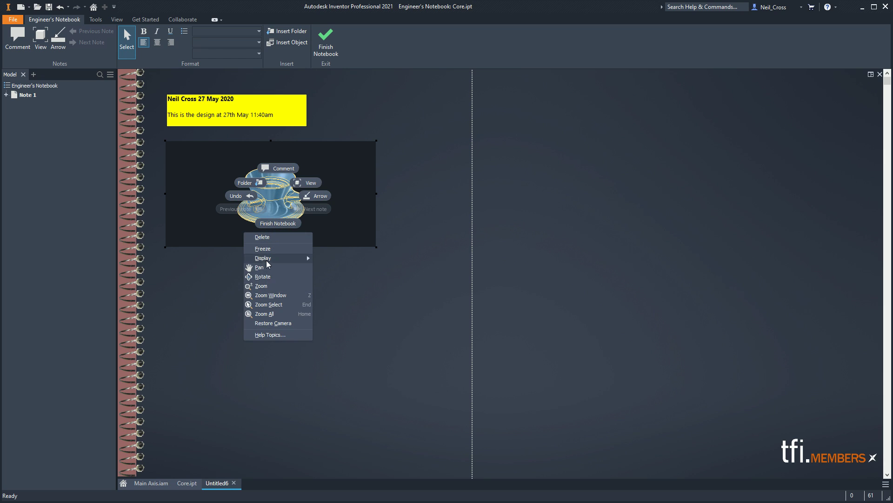
pyautogui.click(263, 285)
pyautogui.moveTo(287, 219)
pyautogui.mouseDown()
pyautogui.moveTo(287, 238)
pyautogui.moveTo(285, 204)
pyautogui.mouseUp()
# - Orbit the model in the part view so one side lug faces the front, and freeze the view
pyautogui.rightClick(284, 203)
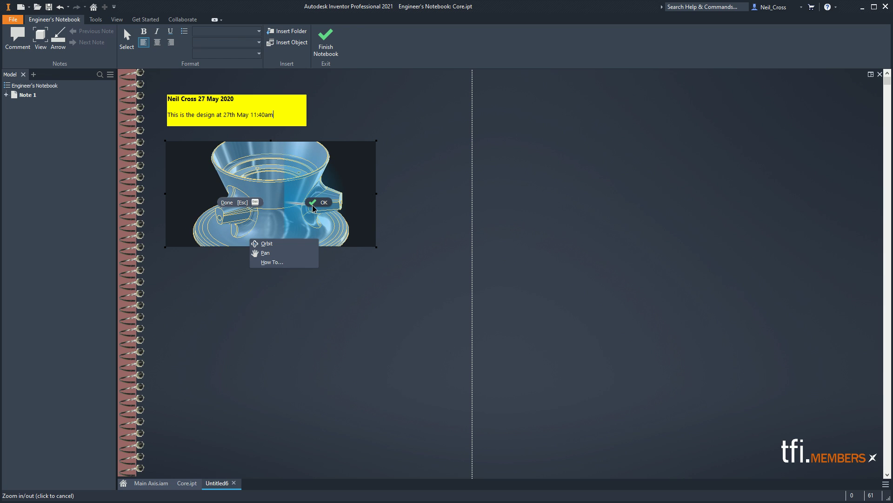
pyautogui.click(266, 243)
pyautogui.moveTo(266, 235); pyautogui.dragTo(252, 195)
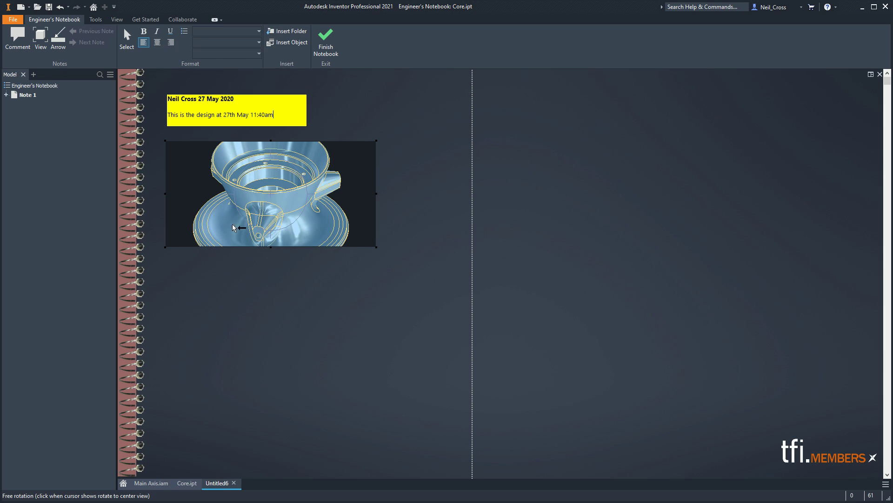
pyautogui.rightClick(252, 196)
pyautogui.click(291, 199)
pyautogui.rightClick(284, 197)
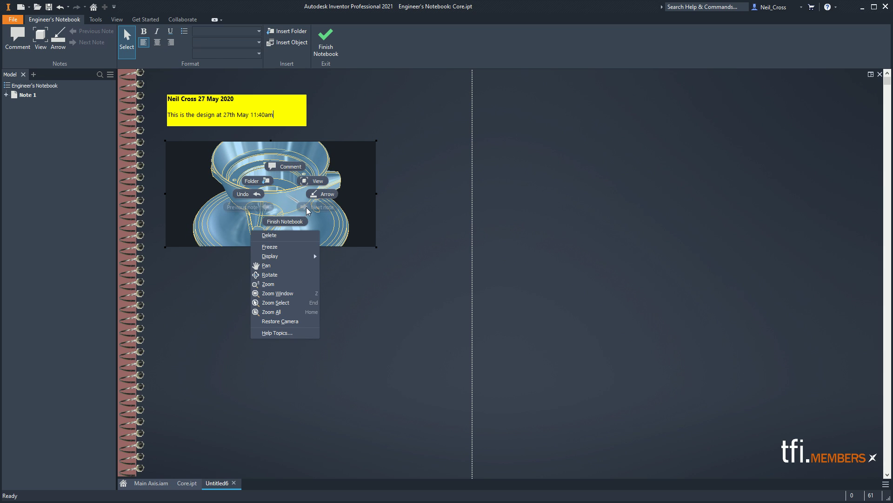
pyautogui.click(298, 248)
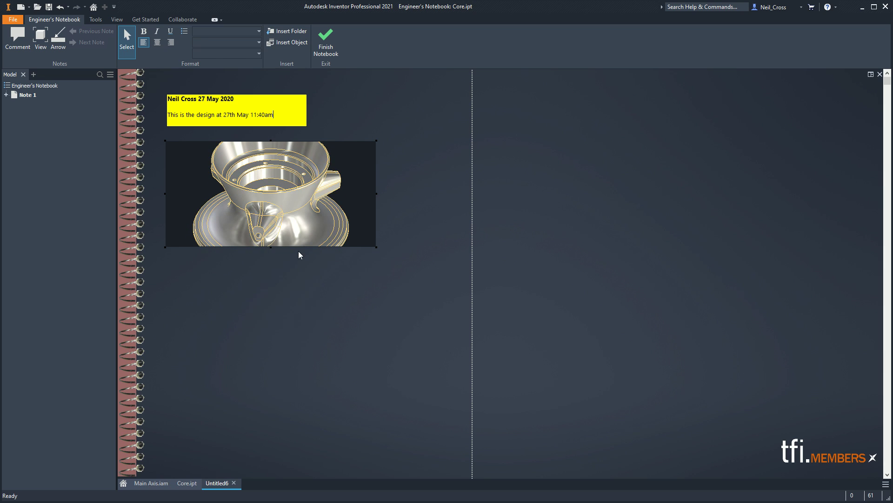
# - Try the wireframe display on the frozen part view and restore the shaded display
pyautogui.rightClick(297, 218)
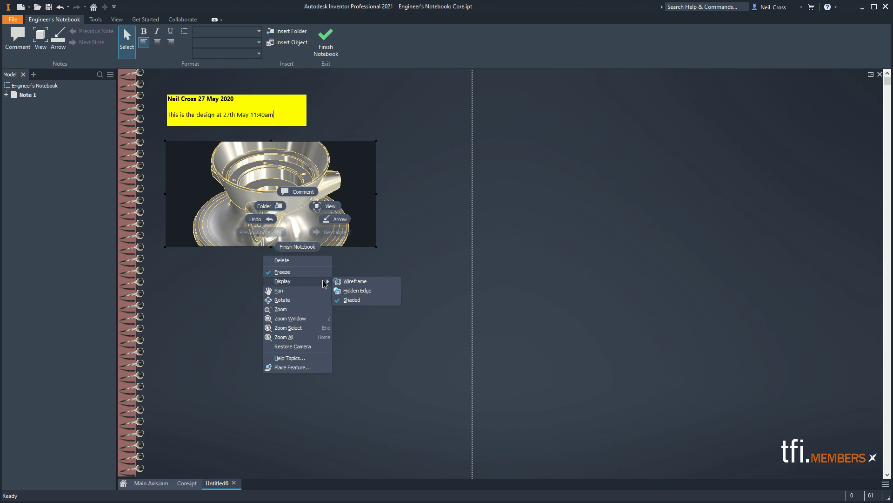
pyautogui.click(357, 285)
pyautogui.rightClick(296, 219)
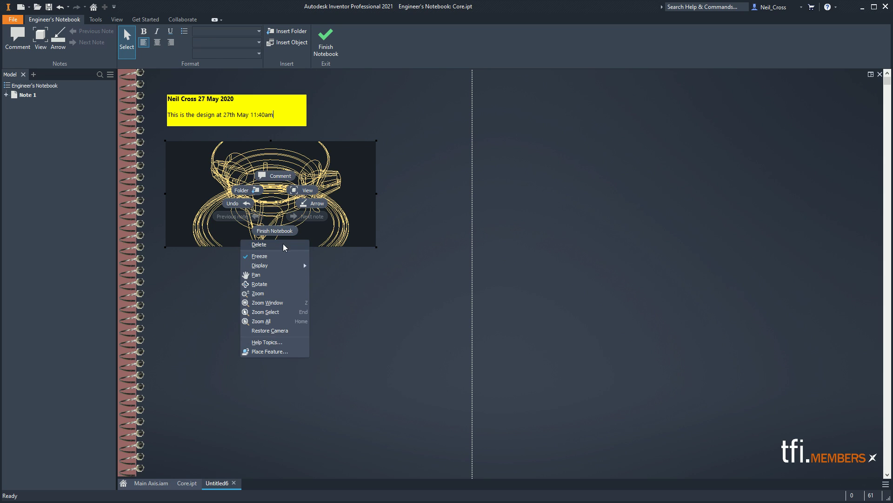
pyautogui.moveTo(279, 265)
pyautogui.click(346, 284)
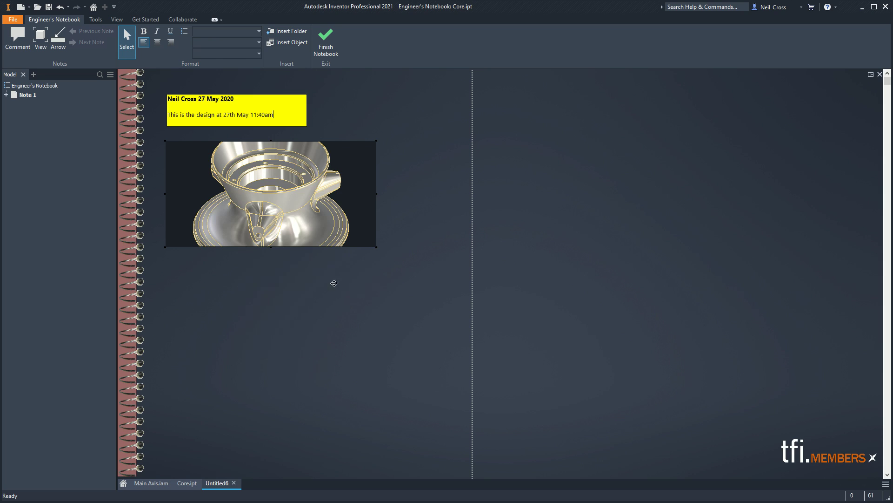
pyautogui.rightClick(284, 200)
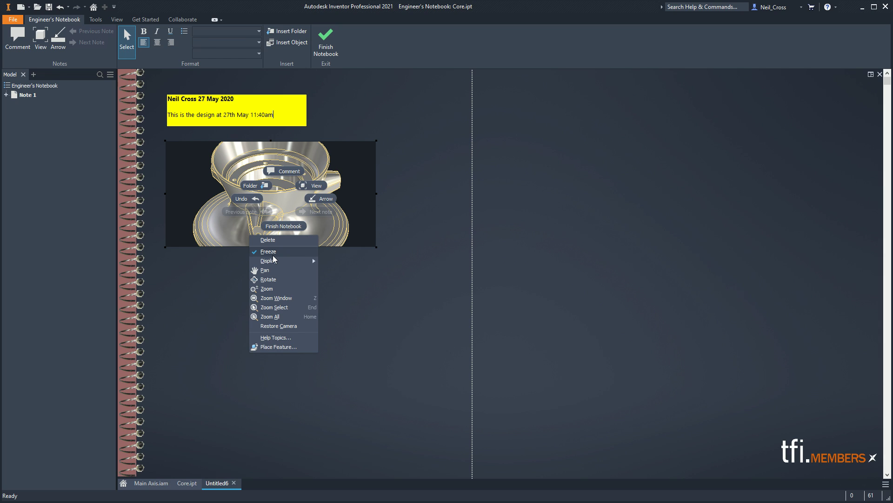
pyautogui.click(268, 252)
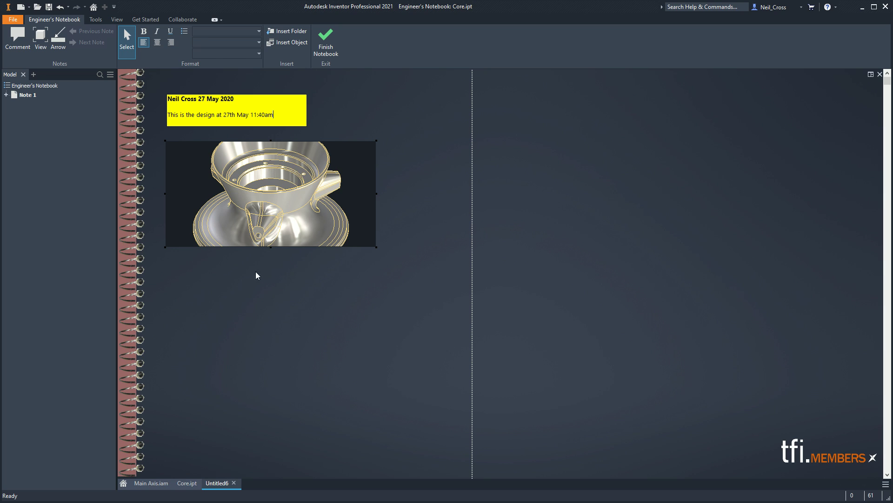
pyautogui.rightClick(277, 202)
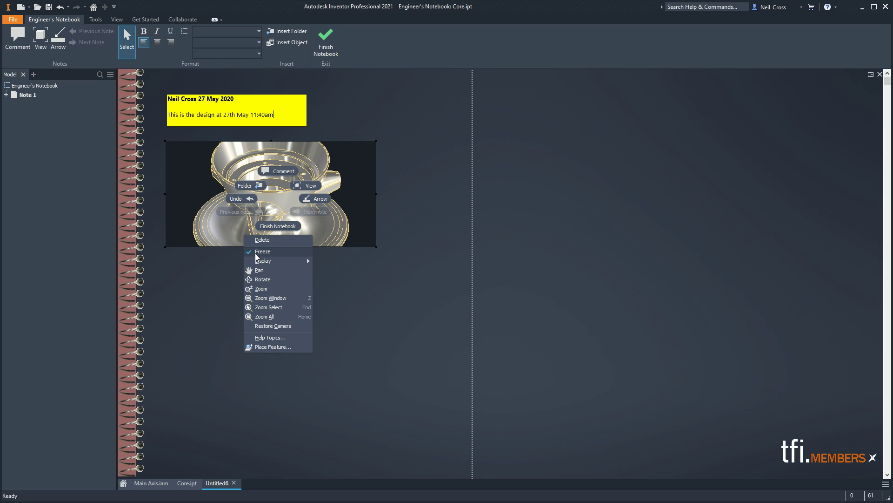
pyautogui.click(351, 241)
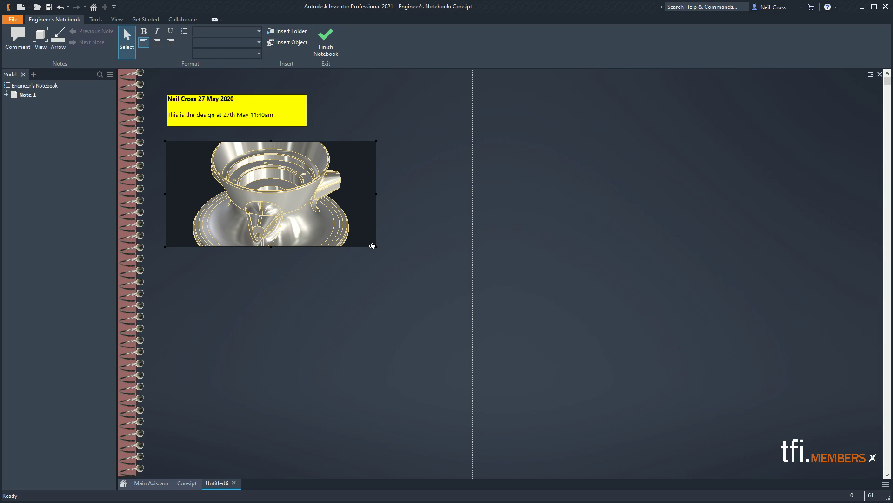
# - Enlarge the frozen view by extending its lower-right corner, and add a second part view on the other half of the page
pyautogui.moveTo(376, 248); pyautogui.dragTo(444, 303)
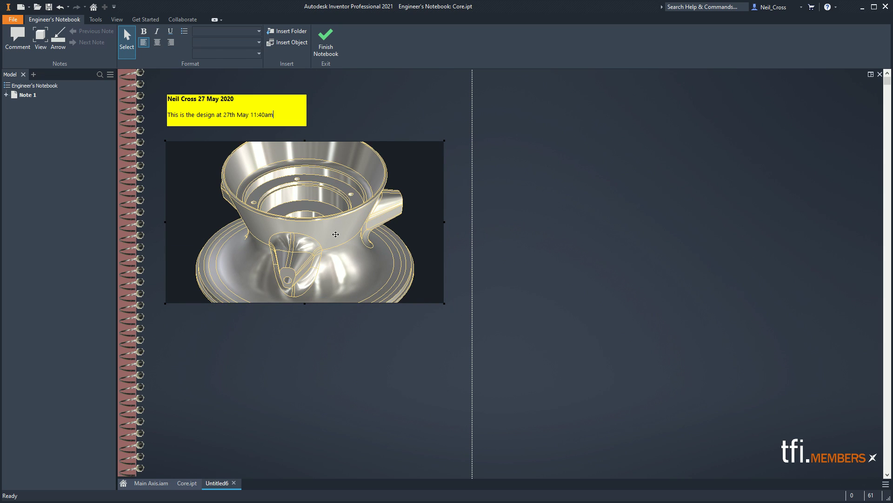
pyautogui.click(39, 40)
pyautogui.moveTo(537, 152); pyautogui.dragTo(711, 293)
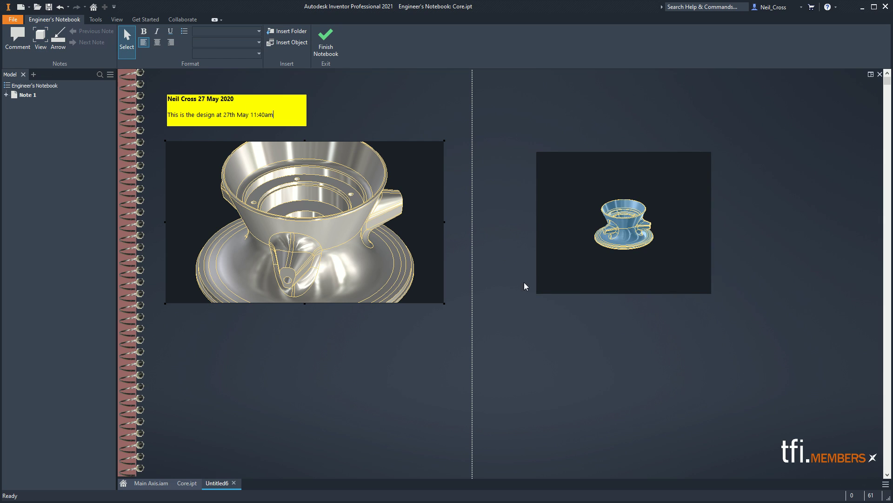
# - Add a comment box above the second view with the text "kerjfqerfj ierjfi r"
pyautogui.click(17, 39)
pyautogui.moveTo(543, 102); pyautogui.dragTo(672, 147)
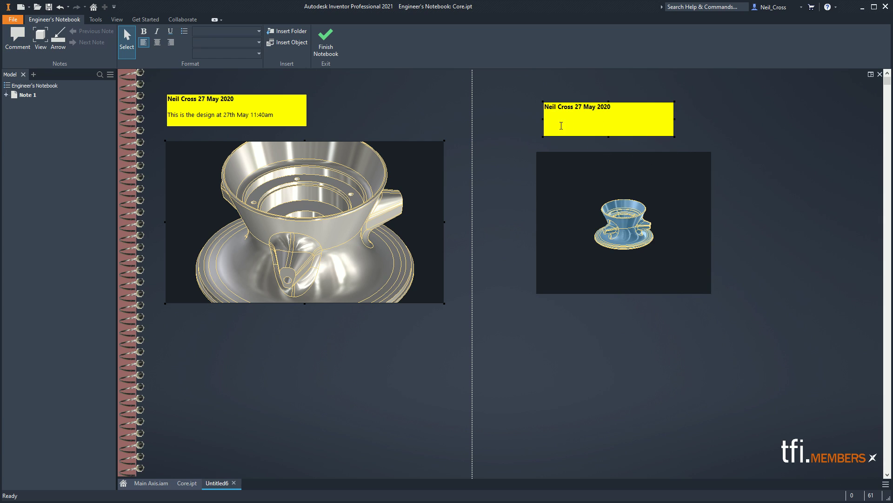
pyautogui.write('kerjfqerfj ierjfi r')
# - Draw an arrow from the second comment to the top rim of the model in the second view
pyautogui.click(58, 39)
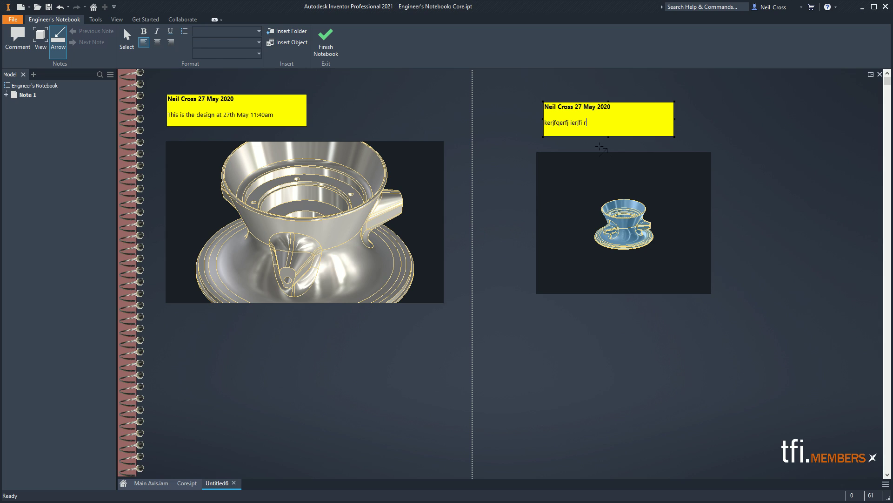
pyautogui.moveTo(593, 131)
pyautogui.mouseDown()
pyautogui.moveTo(624, 188)
pyautogui.moveTo(473, 85)
pyautogui.mouseUp()
pyautogui.click(58, 39)
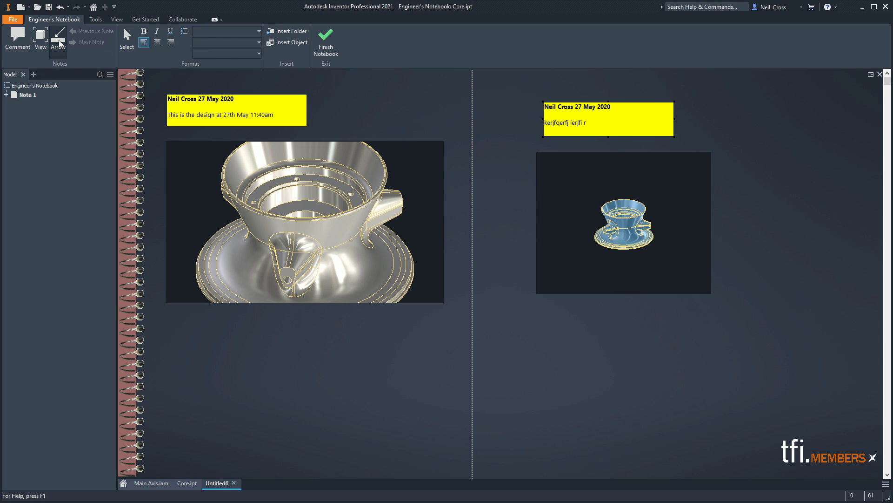
pyautogui.click(617, 193)
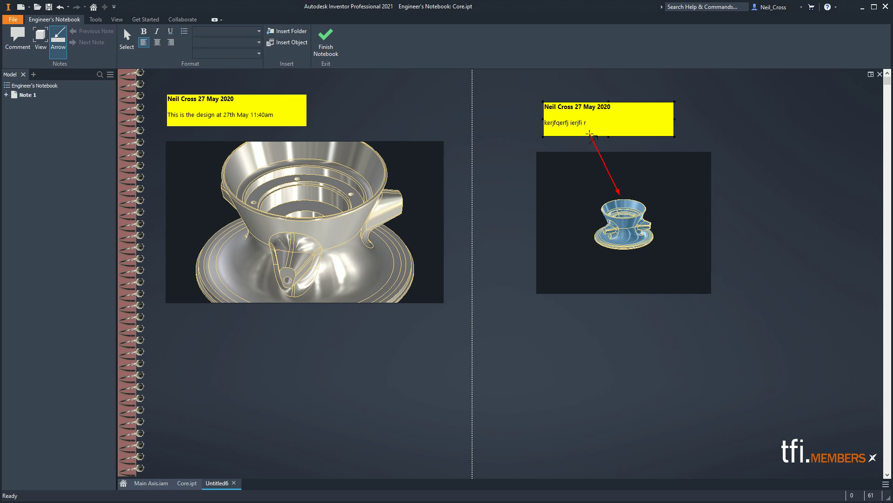
pyautogui.rightClick(633, 148)
pyautogui.click(662, 152)
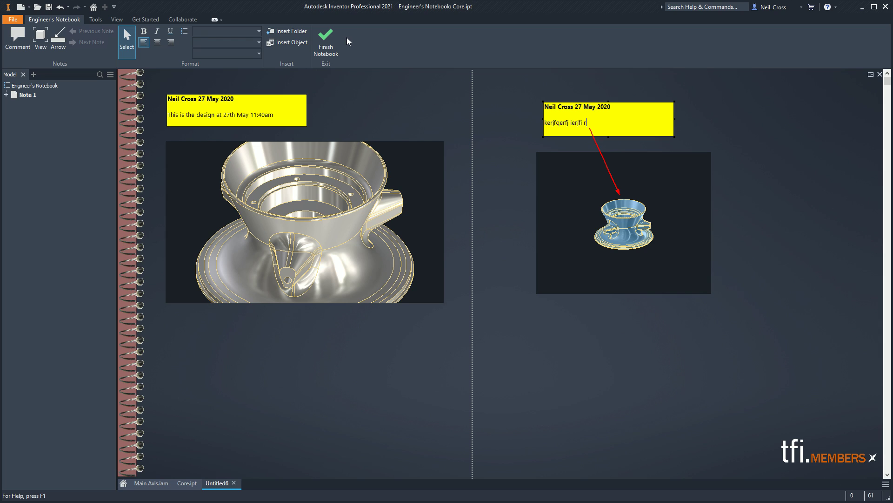
# - Expand Note 1 to list its contents and rename the note "General Design History"
pyautogui.click(6, 96)
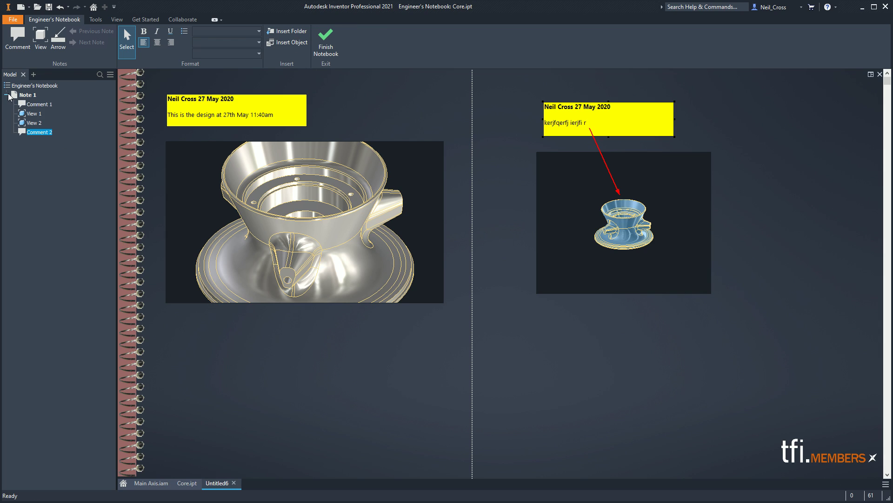
pyautogui.click(27, 96)
pyautogui.click(28, 95)
pyautogui.write('General Design History')
pyautogui.press('Return')
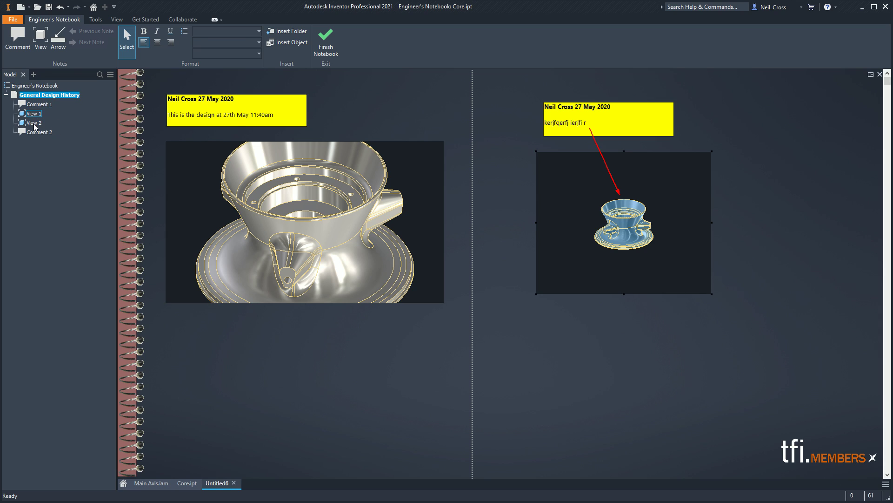
# - Finish the notebook to return to the part, and preview the comment from the note symbol beside the model
pyautogui.click(35, 105)
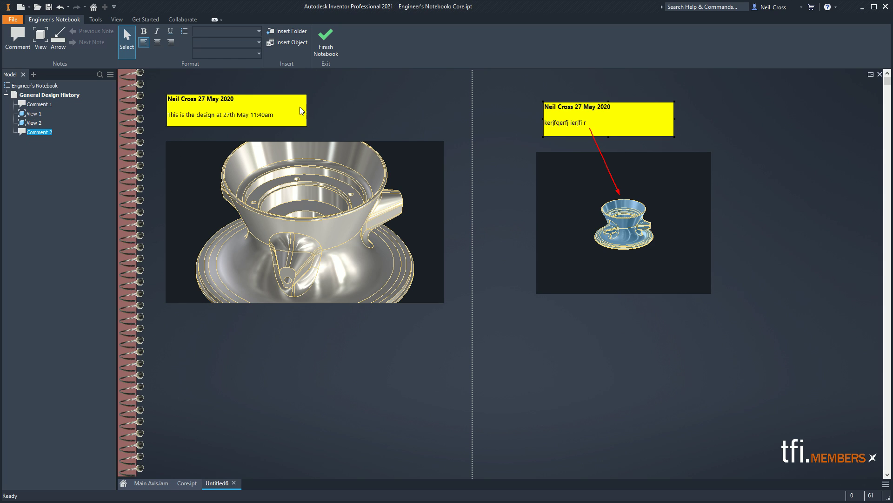
pyautogui.click(323, 51)
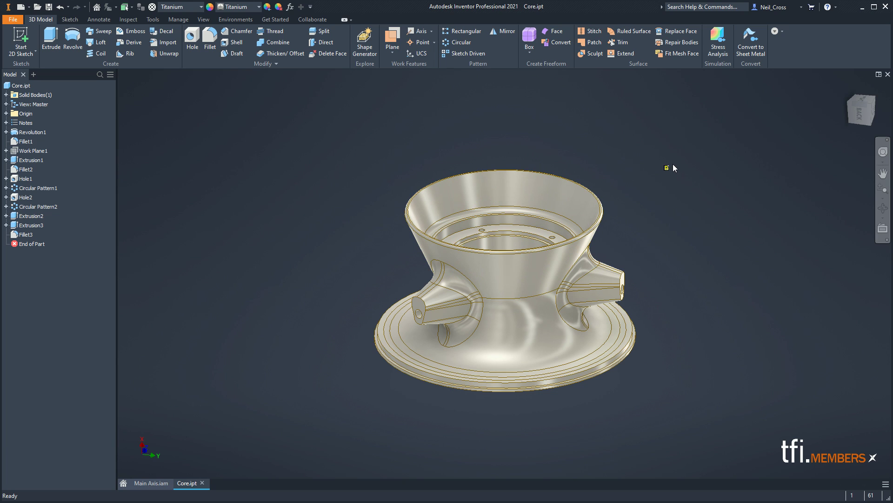
pyautogui.moveTo(666, 168)
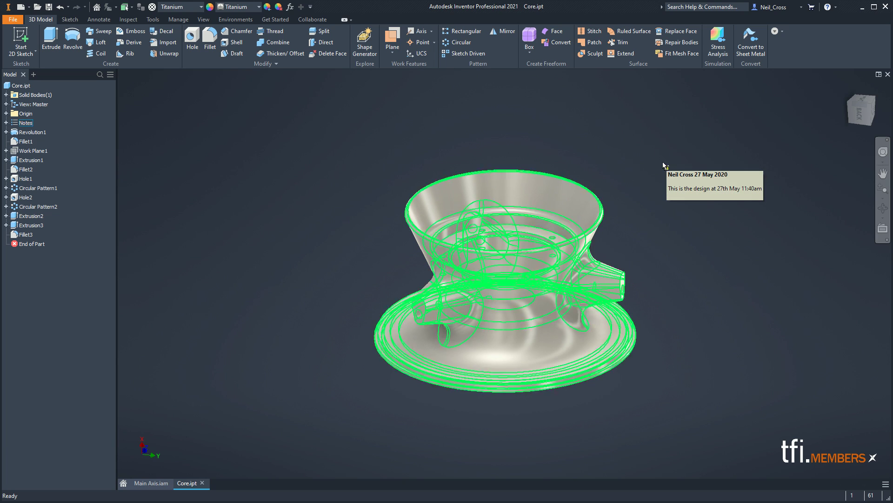
pyautogui.keyDown('shift'); pyautogui.moveTo(663, 160); pyautogui.dragTo(578, 133, button='middle'); pyautogui.keyUp('shift')
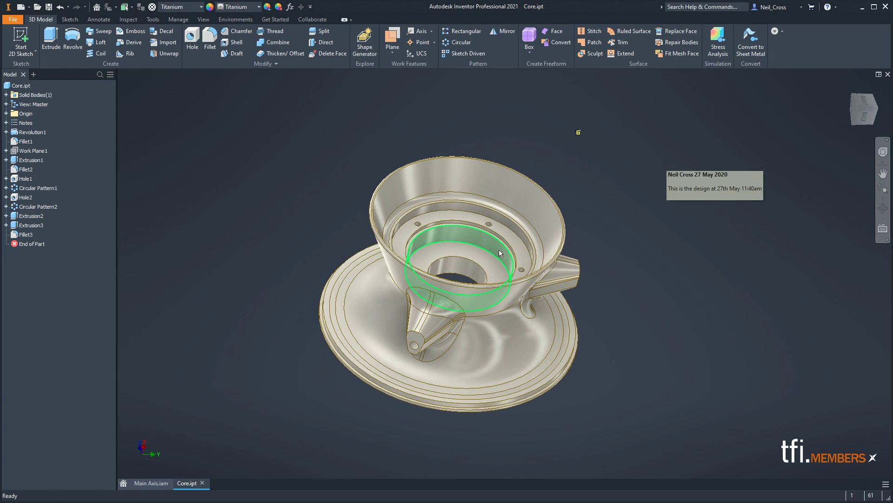
pyautogui.rightClick(18, 90)
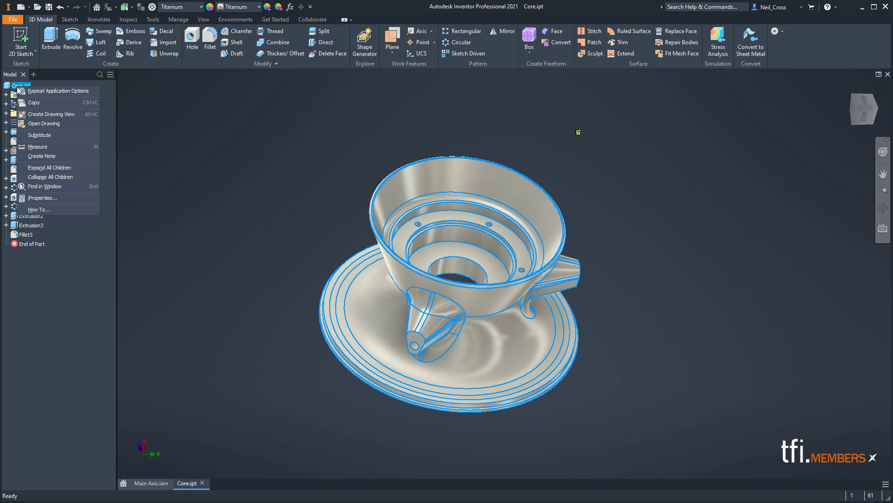
pyautogui.click(46, 158)
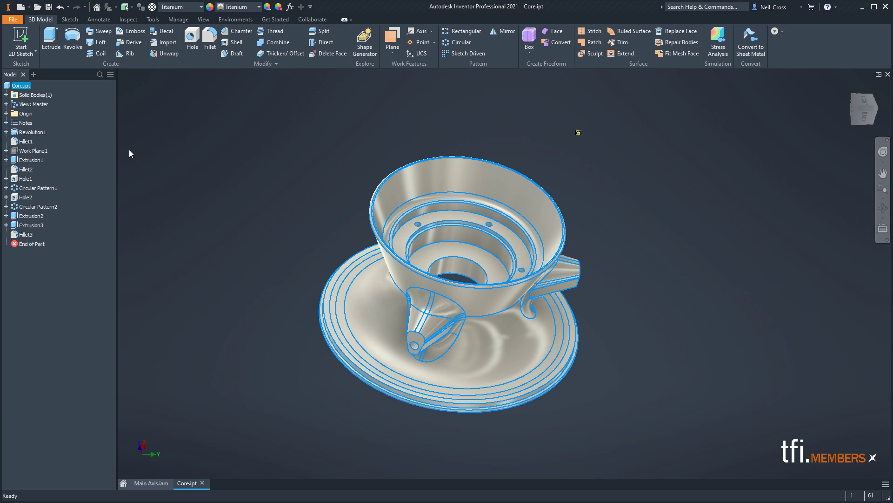
# - Expand the part's Notes folder, display the General Design History note, and finish the notebook to return to the part
pyautogui.click(6, 123)
pyautogui.click(35, 132)
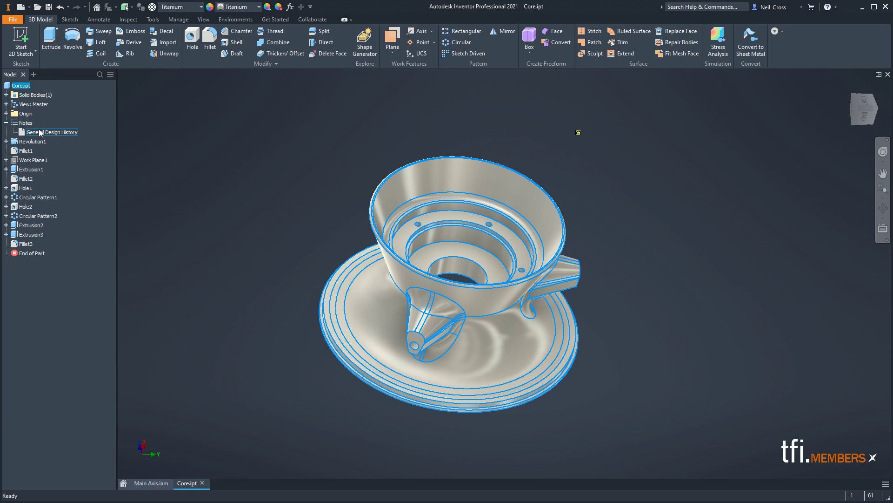
pyautogui.rightClick(41, 133)
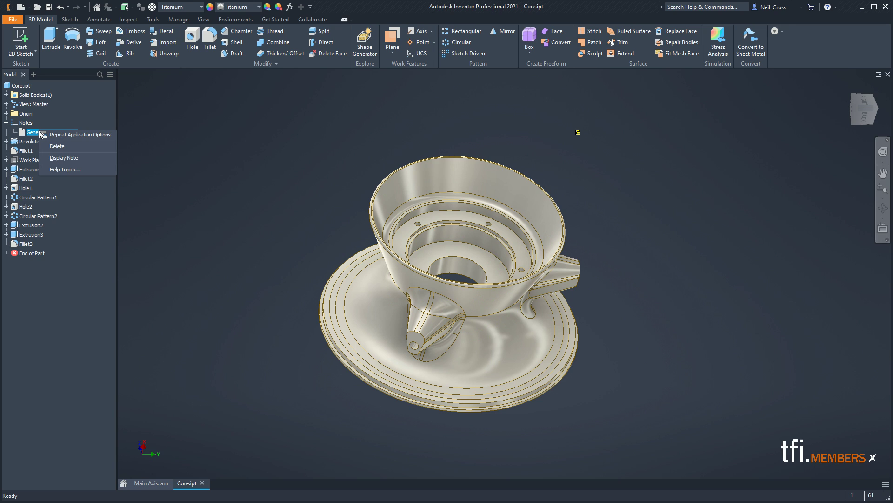
pyautogui.click(62, 157)
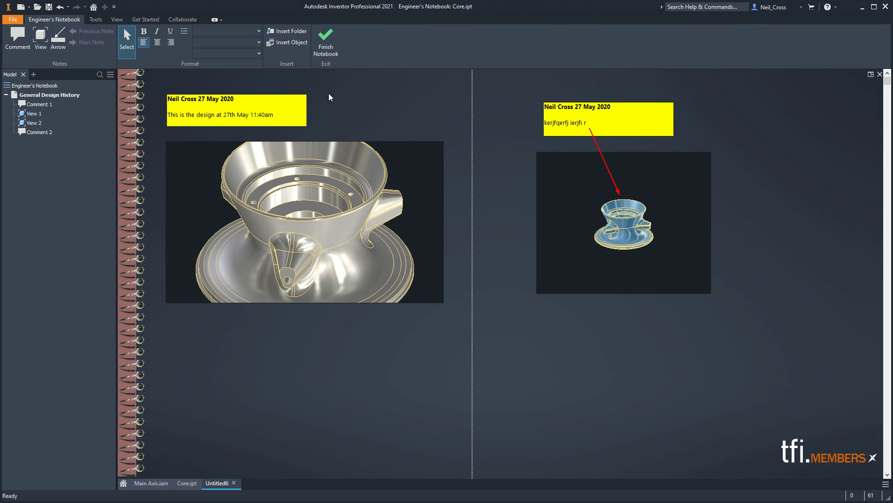
pyautogui.click(325, 44)
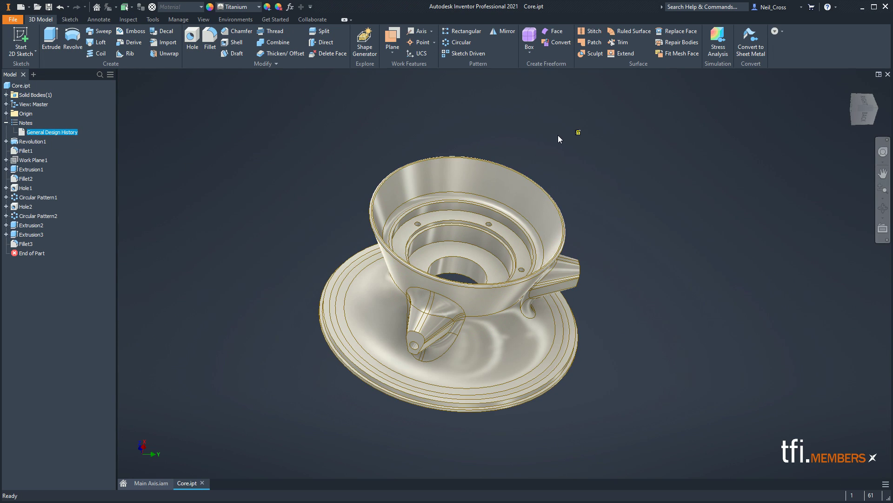
# - Open the note from its symbol beside the model, return to the part, and preview the symbol's comment
pyautogui.doubleClick(579, 133)
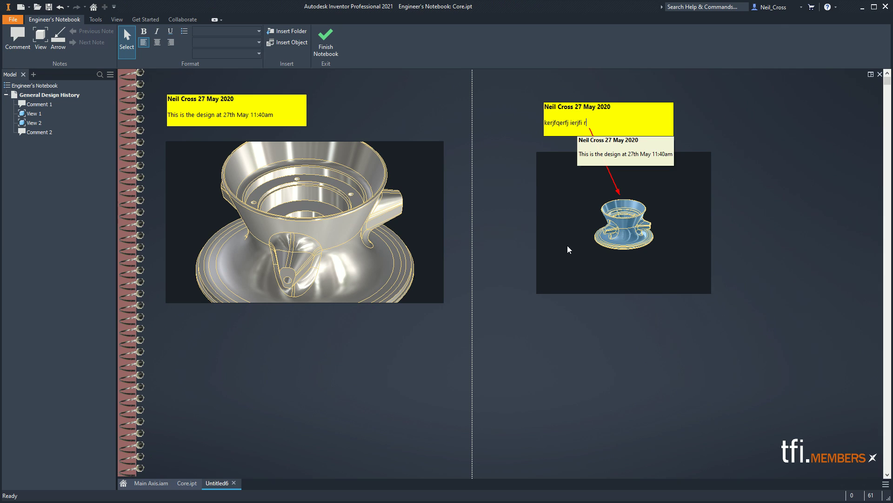
pyautogui.click(336, 50)
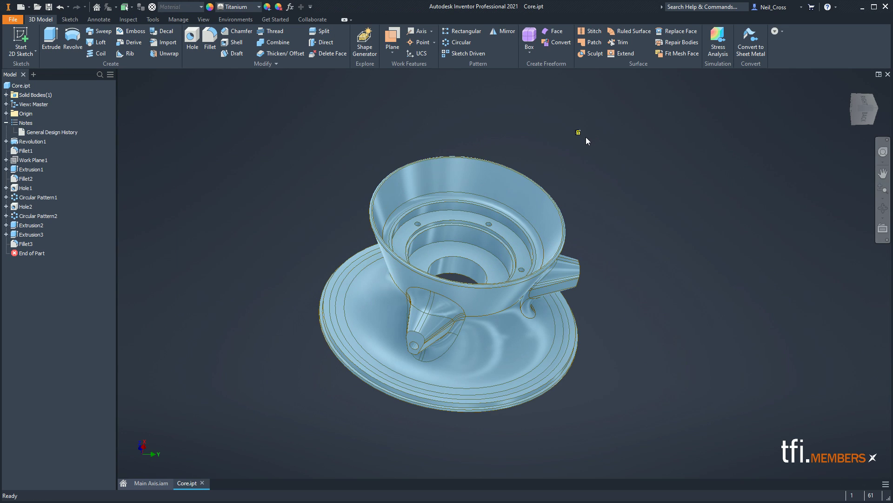
pyautogui.moveTo(578, 133)
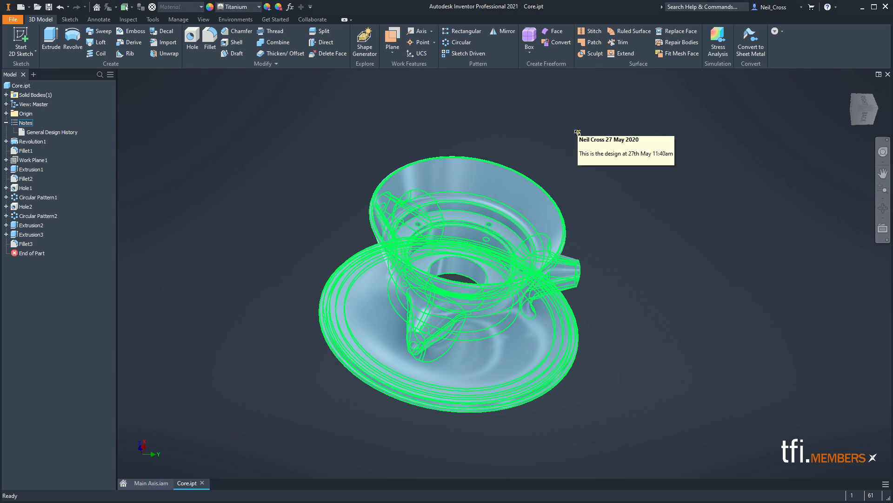
# - Check the user name setting in the general Application Options and close them without changes
pyautogui.click(13, 19)
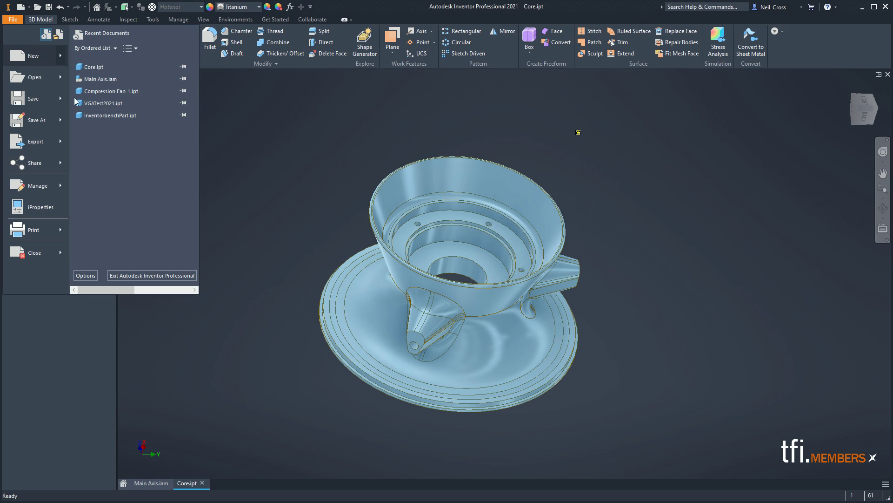
pyautogui.click(91, 275)
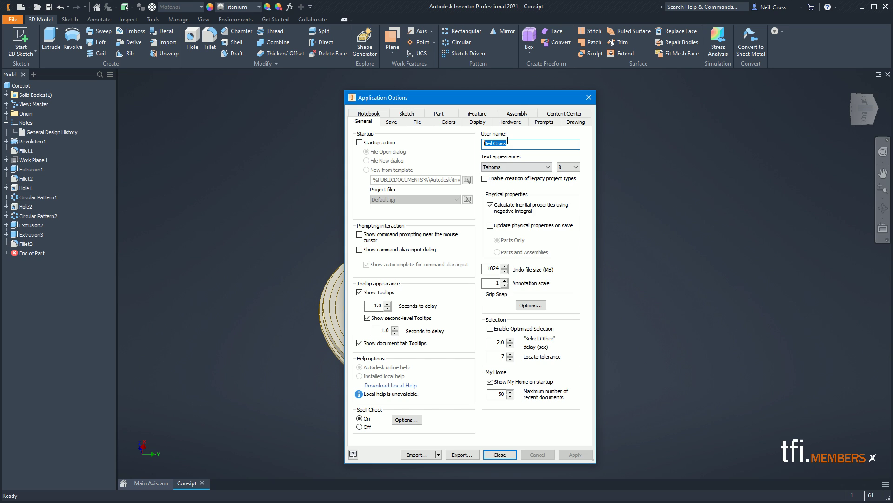
pyautogui.click(589, 98)
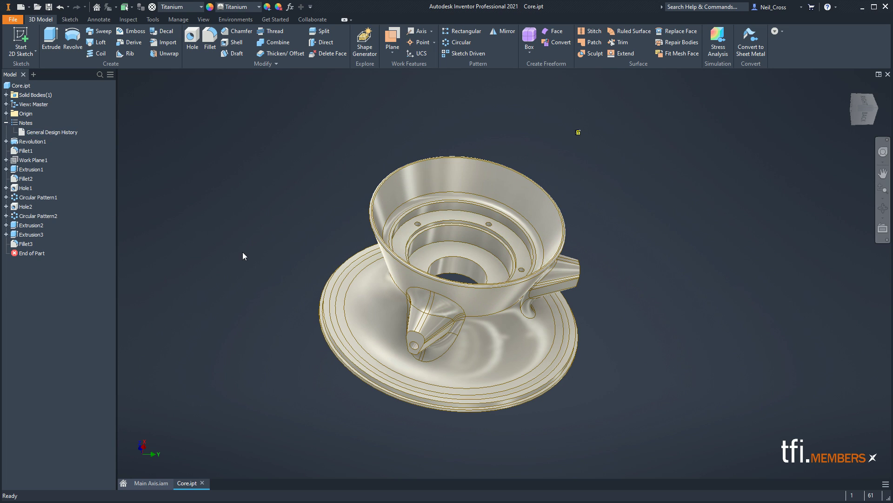
# - Create a second note for the Core.ipt part and name it "erffr"
pyautogui.rightClick(27, 86)
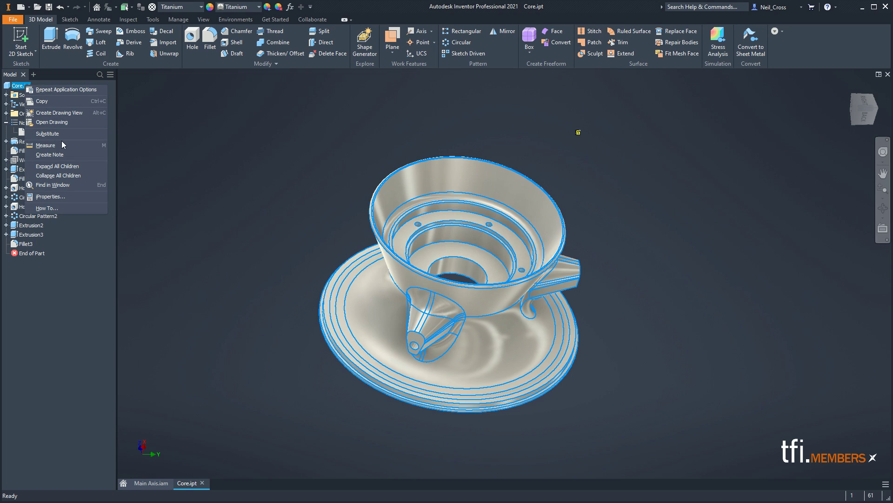
pyautogui.click(50, 155)
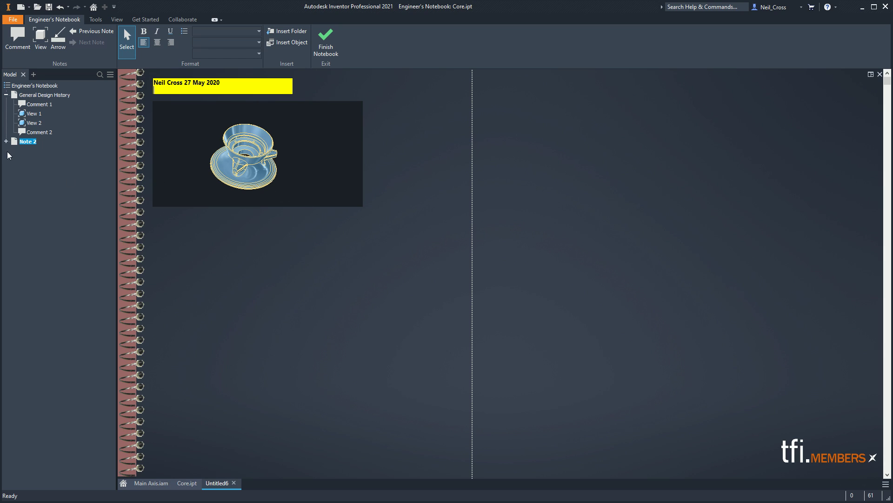
pyautogui.write('erffr')
pyautogui.press('Return')
pyautogui.click(185, 140)
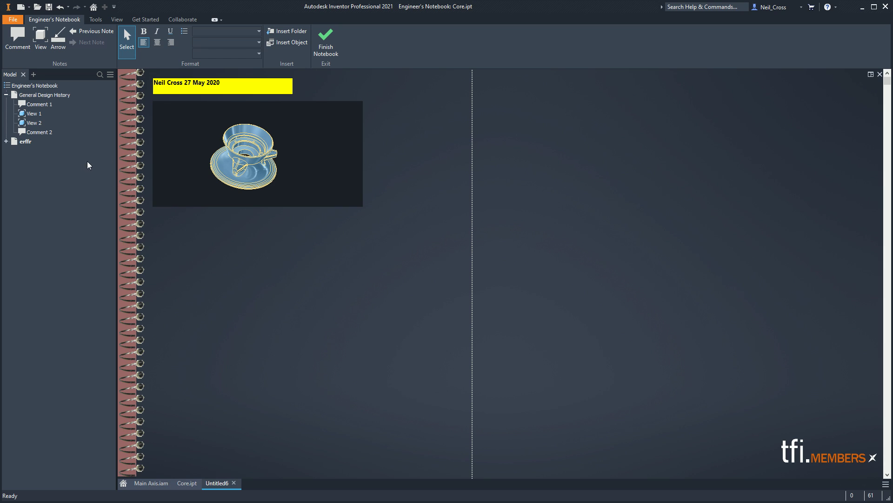
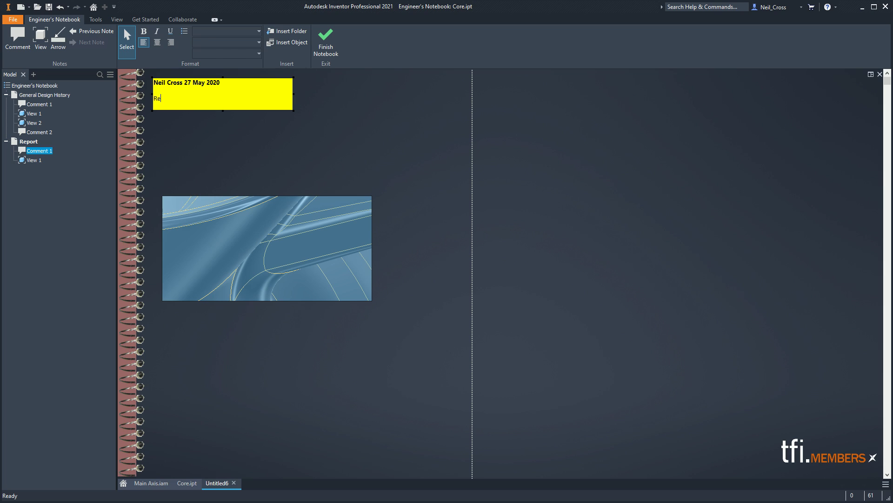
# - Complete the Report note's comment as "Report from supplier" and add two line breaks below the text
pyautogui.write('om supplier')
pyautogui.press('Return')
pyautogui.press('Return')
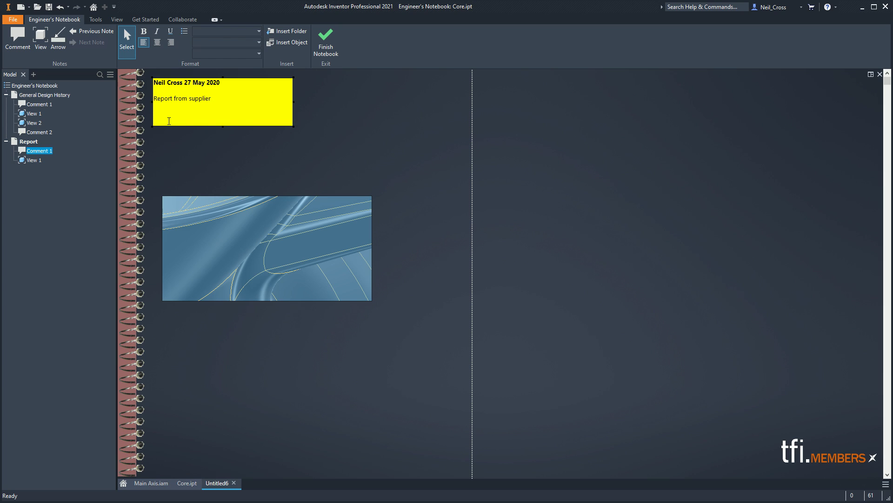
# - Insert filemgmtwhitepaper.pdf from the Desktop into the comment as a linked object displayed as an icon, and finish the notebook
pyautogui.rightClick(164, 111)
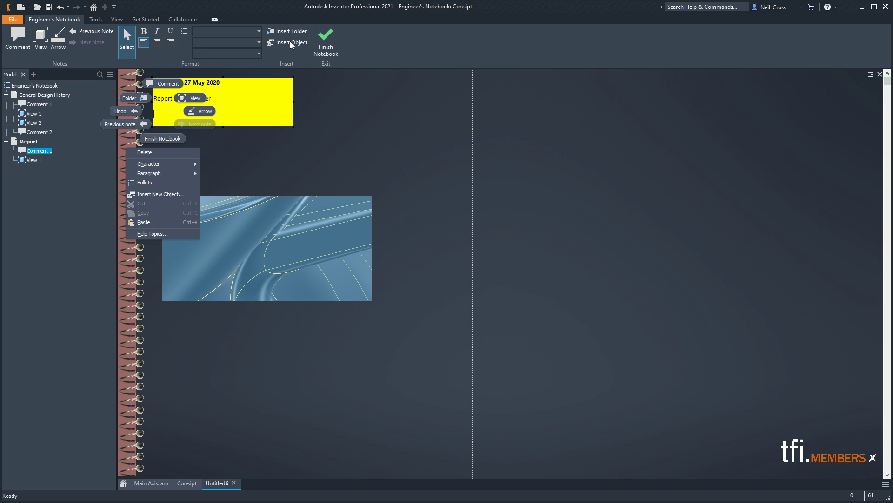
pyautogui.click(159, 194)
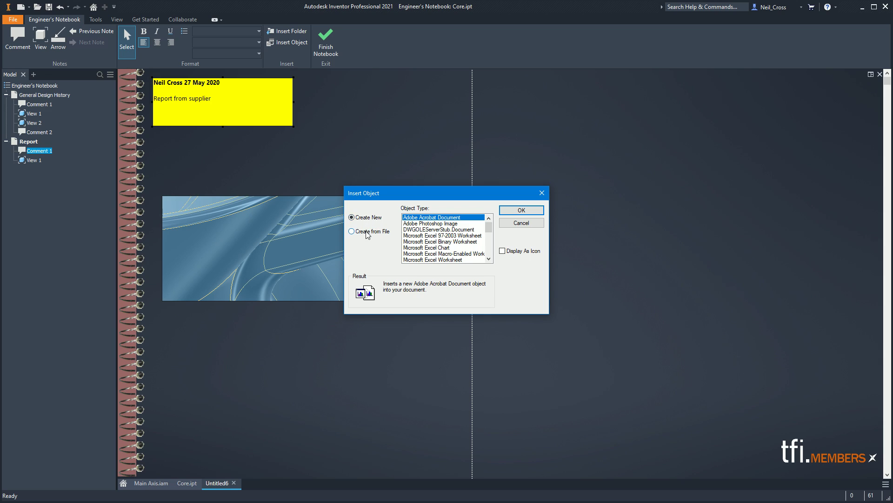
pyautogui.click(368, 232)
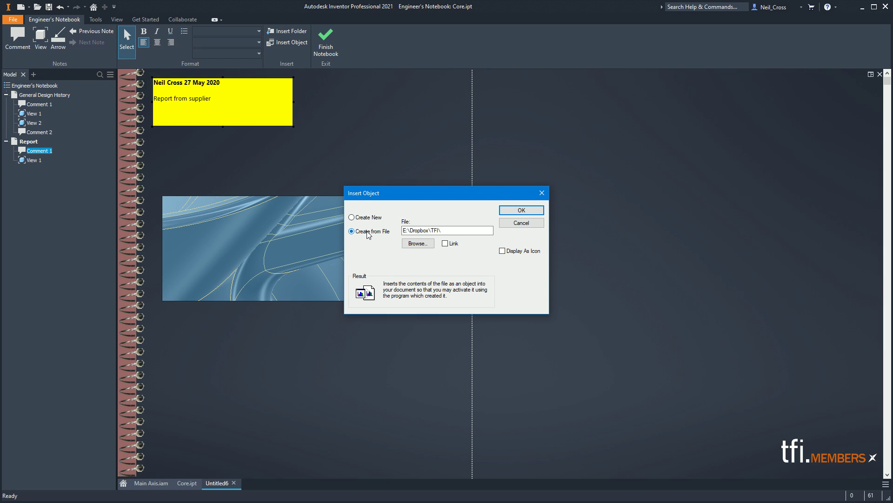
pyautogui.click(418, 242)
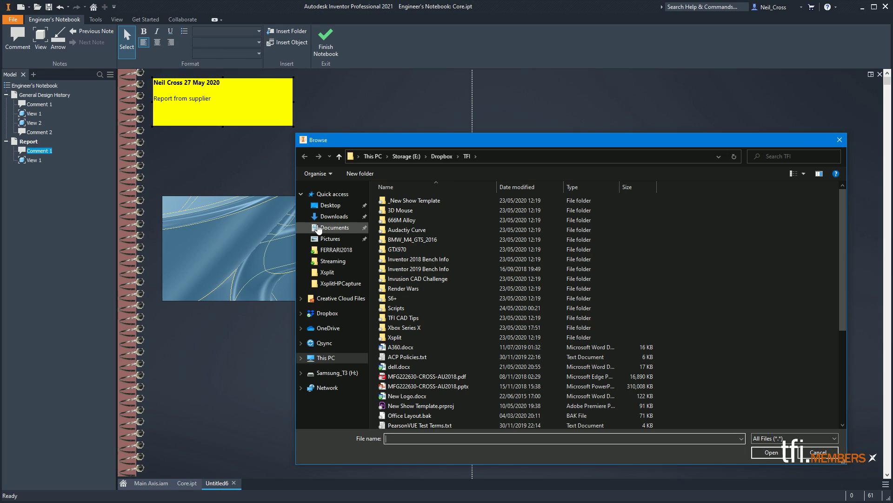
pyautogui.click(329, 208)
pyautogui.doubleClick(402, 210)
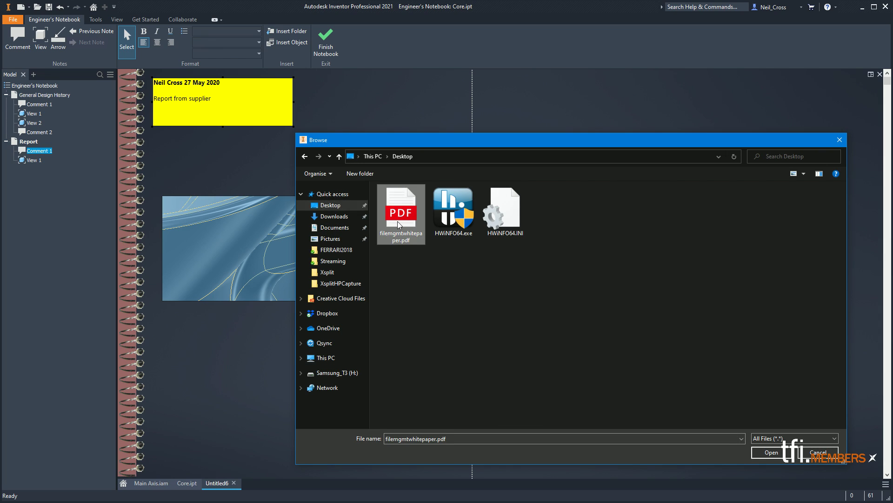
pyautogui.click(510, 250)
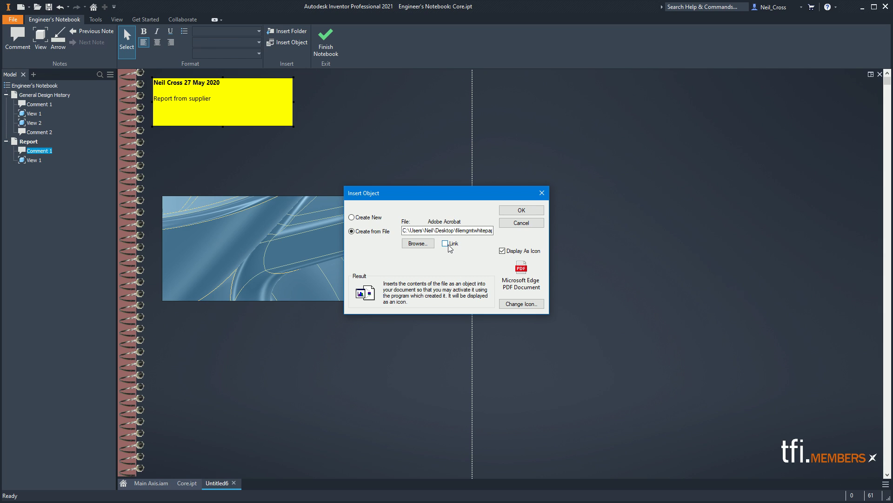
pyautogui.click(444, 244)
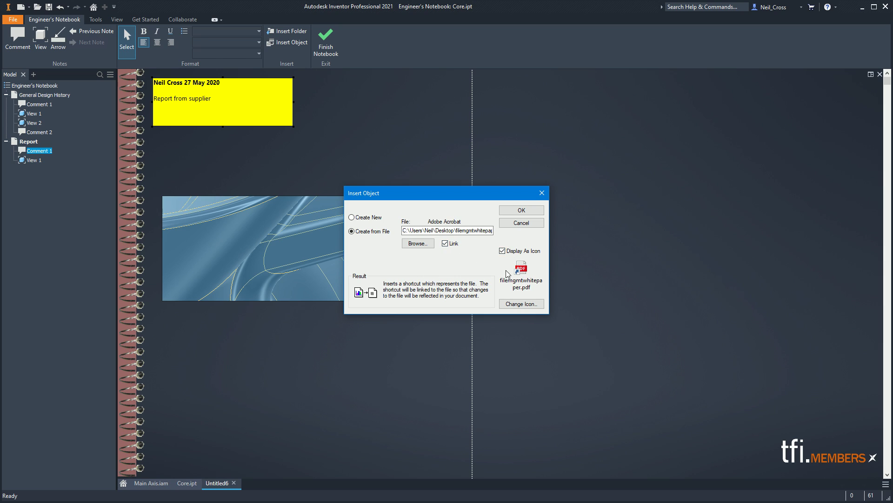
pyautogui.click(521, 211)
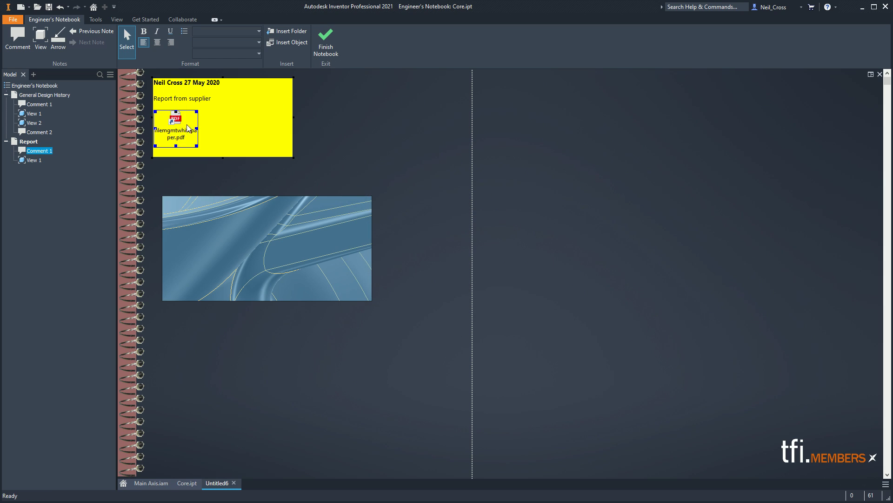
pyautogui.click(325, 45)
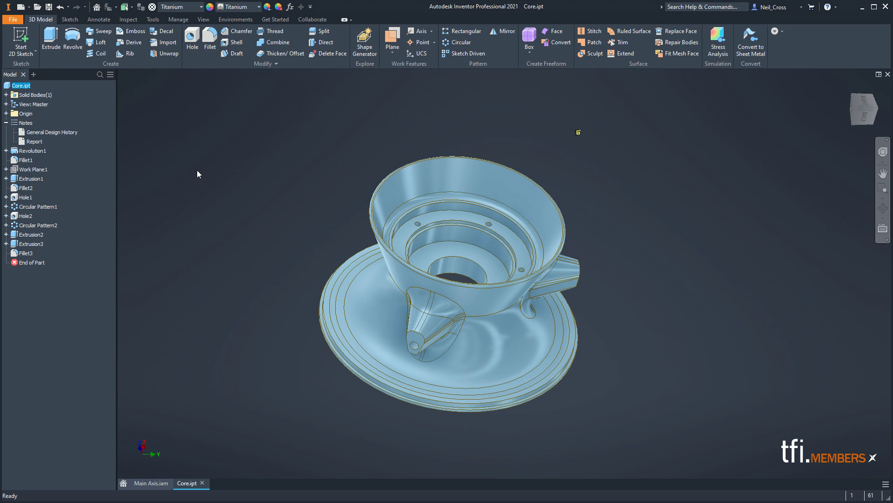
# - Reopen the Report note, view the linked PDF from its icon in Adobe Acrobat, and return to the part
pyautogui.keyDown('shift'); pyautogui.moveTo(362, 226); pyautogui.dragTo(419, 279, button='middle'); pyautogui.keyUp('shift')
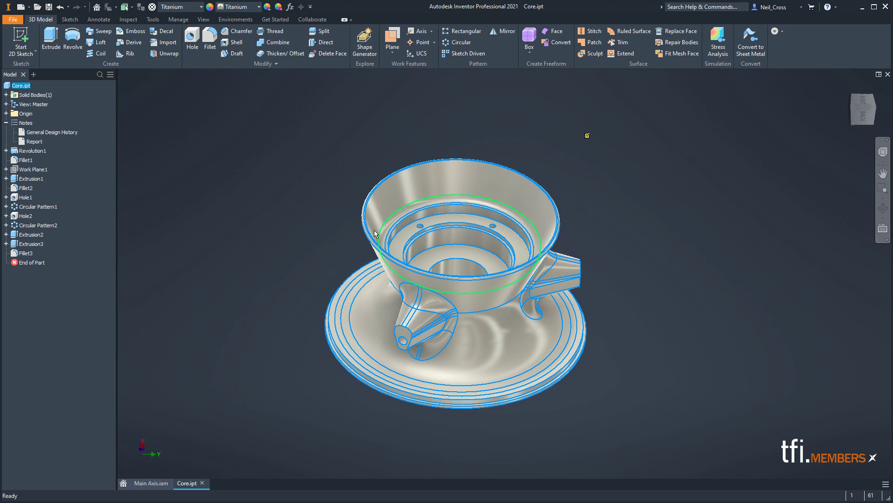
pyautogui.doubleClick(34, 142)
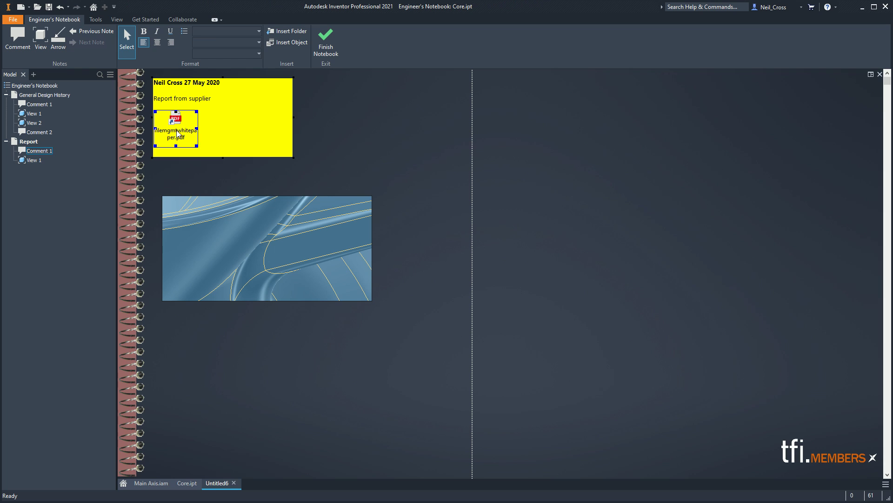
pyautogui.doubleClick(177, 133)
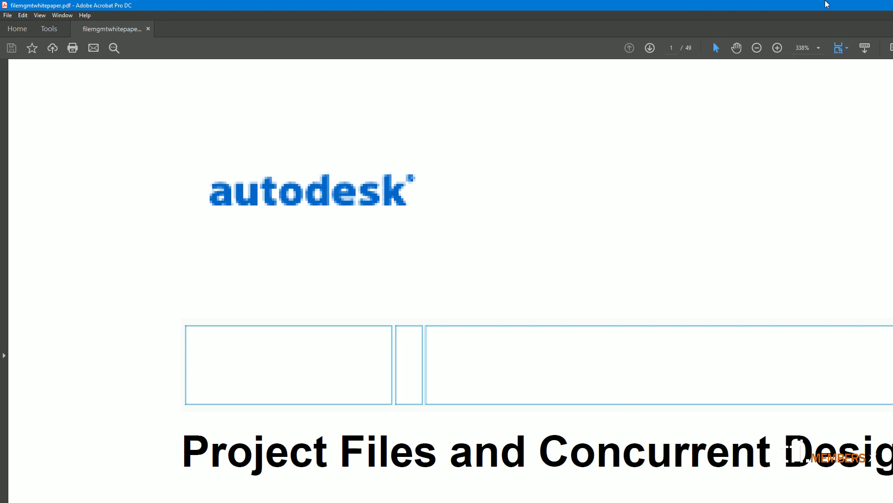
pyautogui.moveTo(827, 5); pyautogui.dragTo(504, 21)
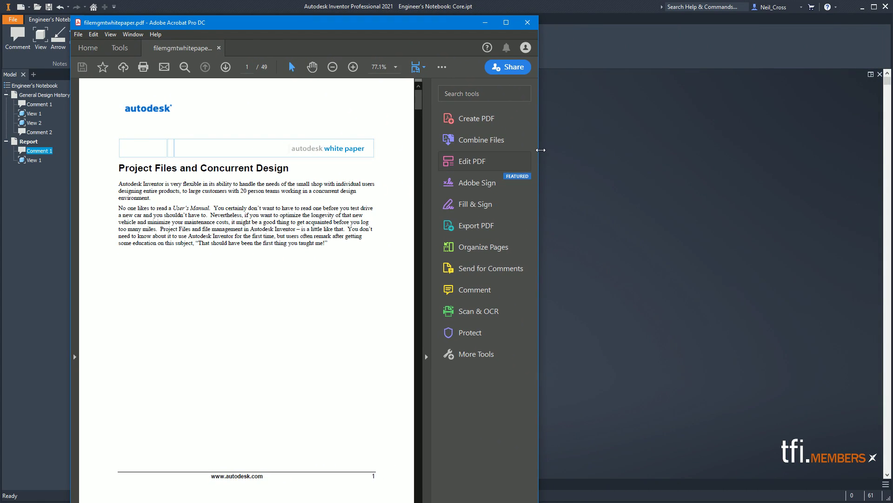
pyautogui.moveTo(540, 150); pyautogui.dragTo(691, 150)
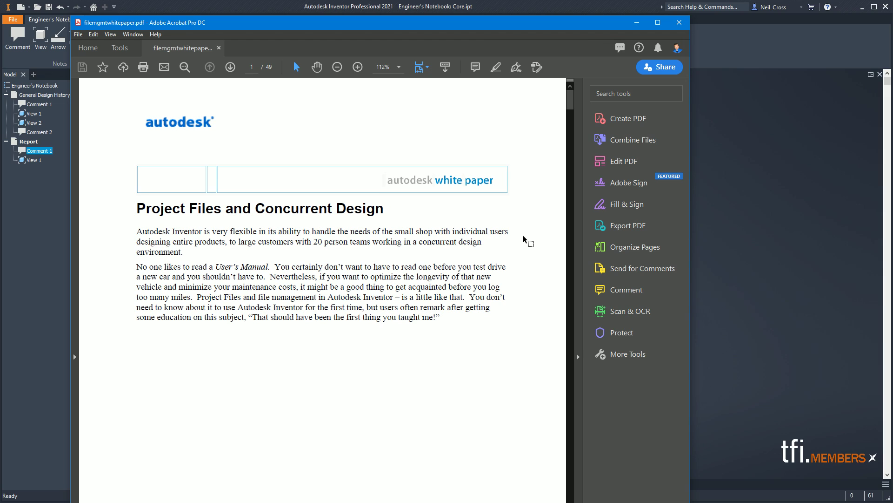
pyautogui.click(680, 23)
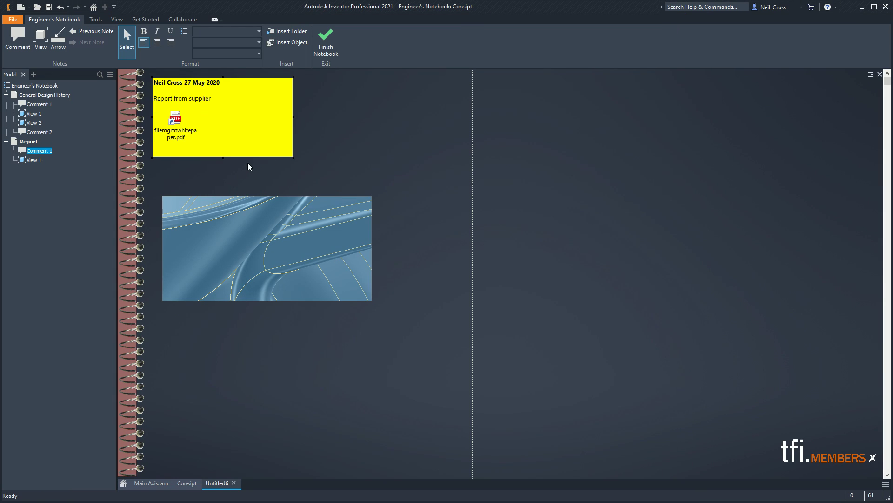
pyautogui.click(172, 136)
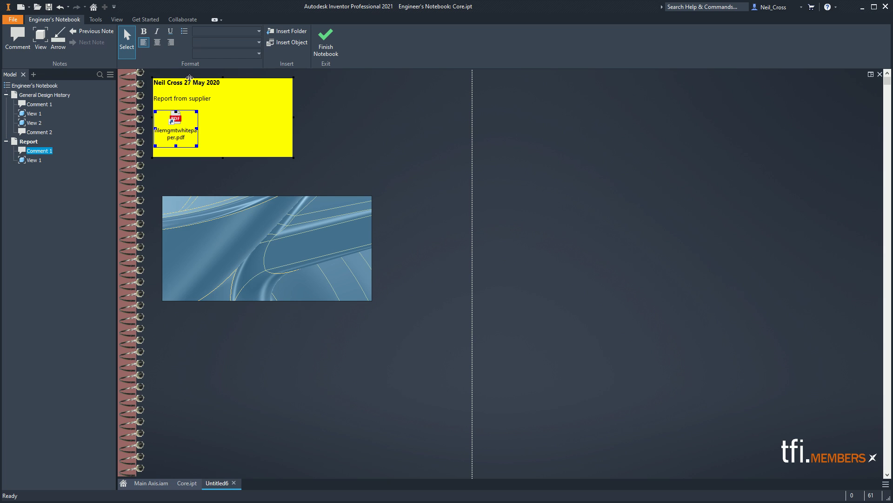
pyautogui.click(325, 42)
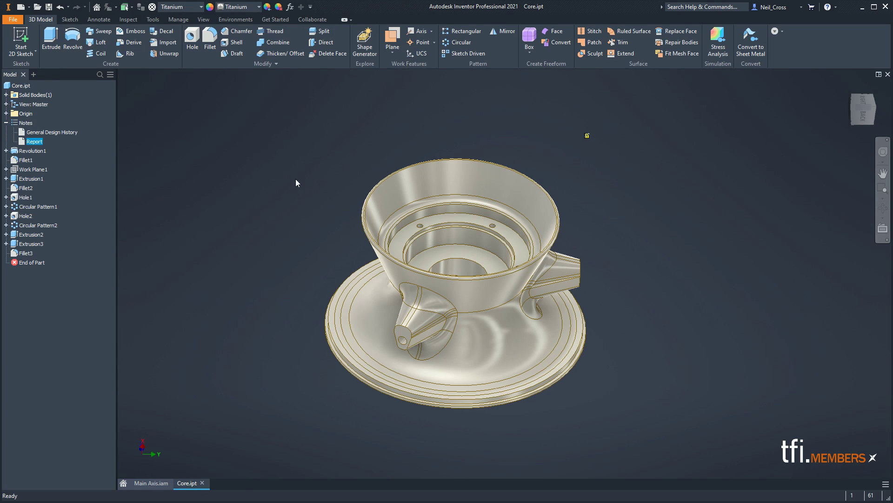
pyautogui.click(6, 123)
pyautogui.click(6, 123)
pyautogui.click(7, 123)
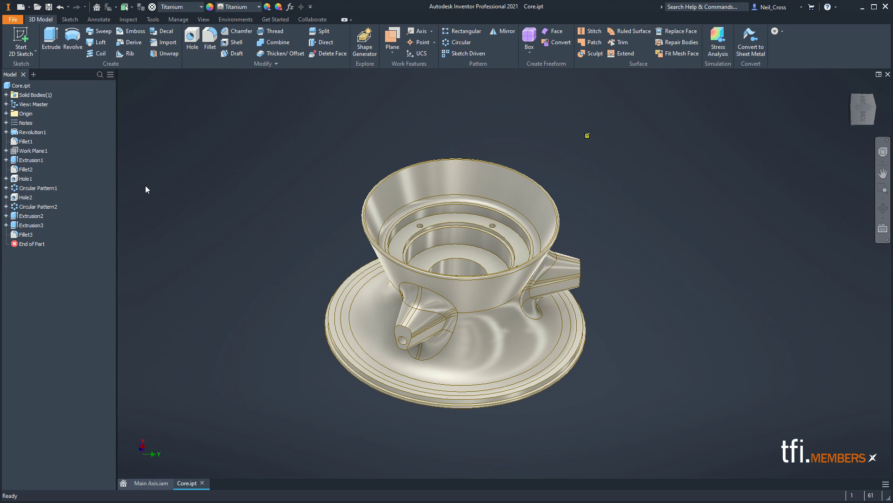
pyautogui.rightClick(15, 86)
pyautogui.click(202, 137)
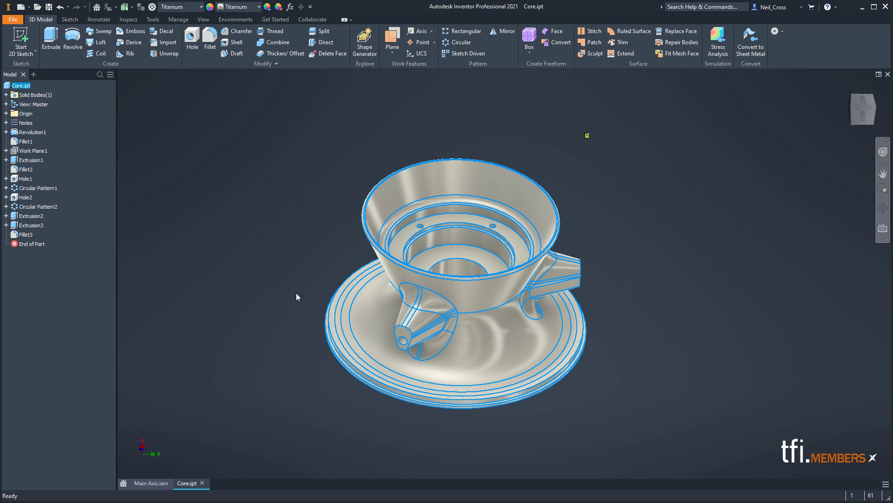
pyautogui.click(453, 252)
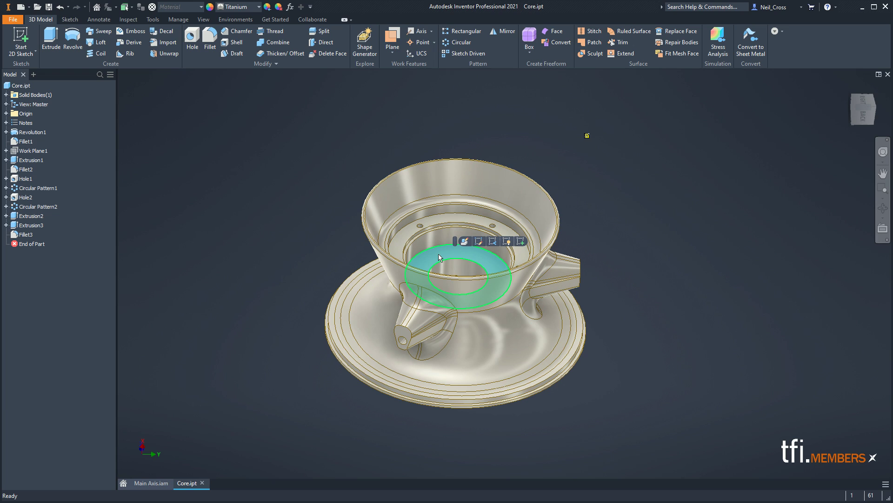
pyautogui.click(189, 253)
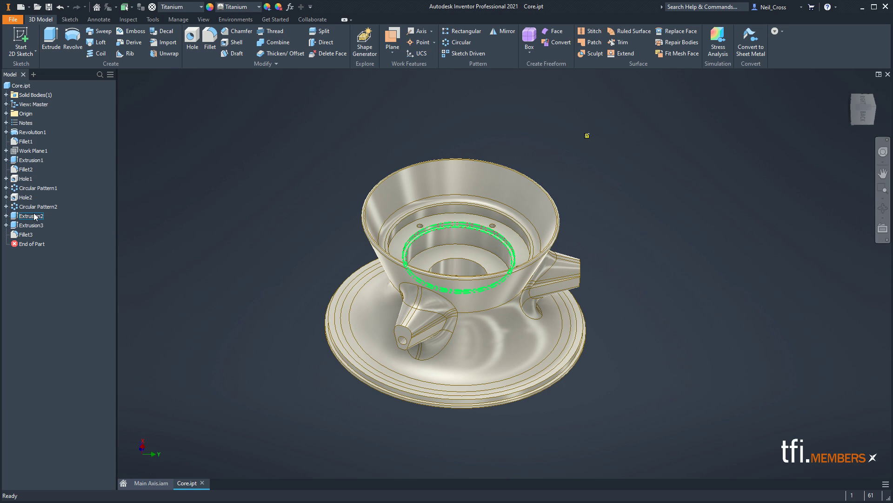
# - Create a note attached to the Hole1 feature of Core.ipt, leave its comment blank, and finish the notebook
pyautogui.rightClick(28, 180)
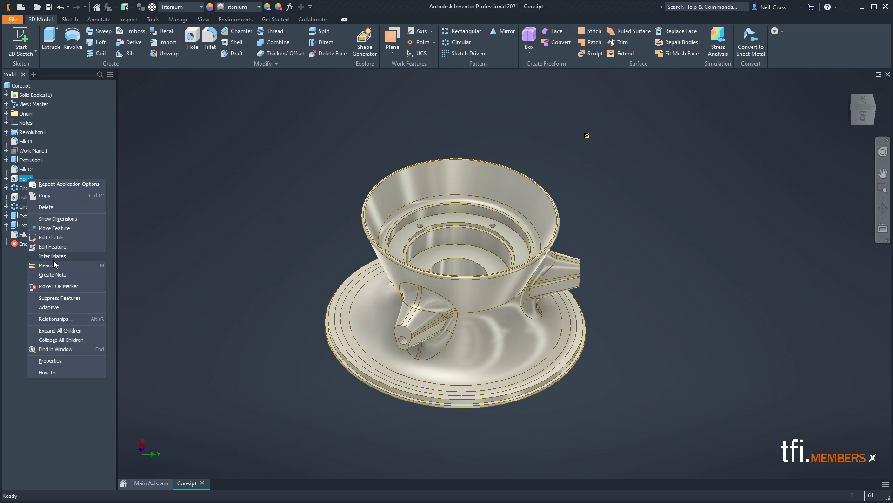
pyautogui.click(53, 274)
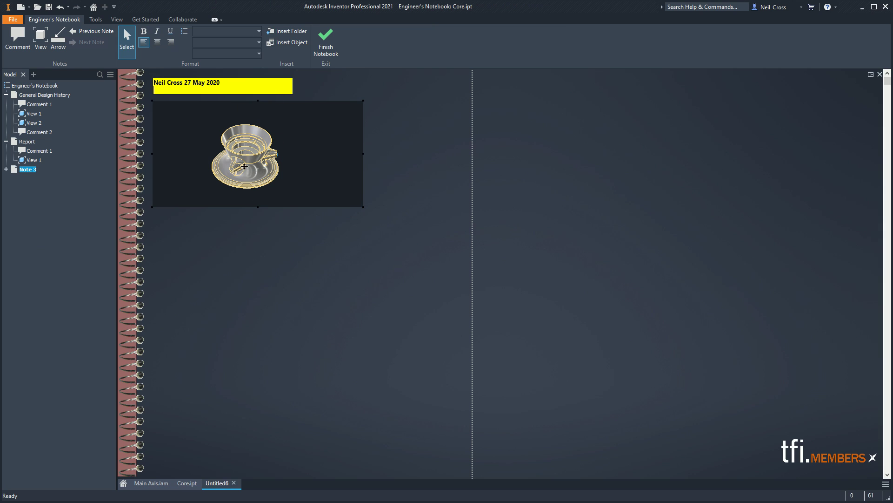
pyautogui.click(331, 50)
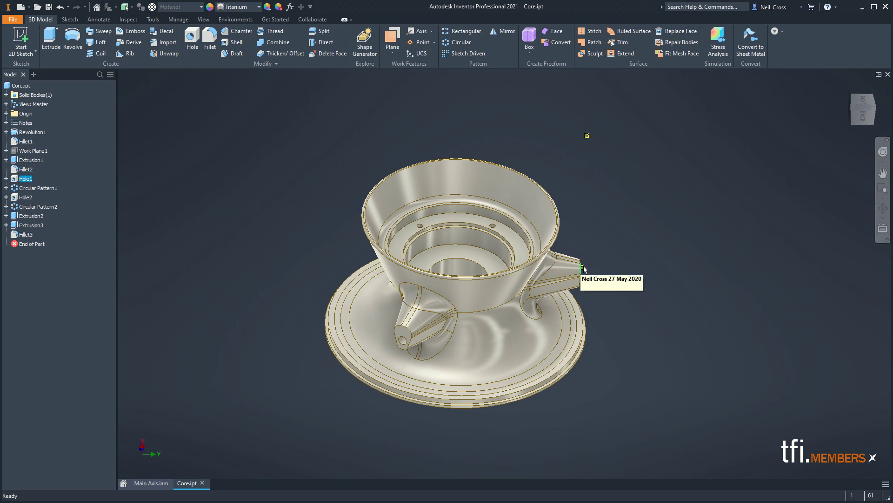
# - Examine where the part-level notes and the Hole1 note are stored in the model tree, and inspect the note markers on the part
pyautogui.click(6, 122)
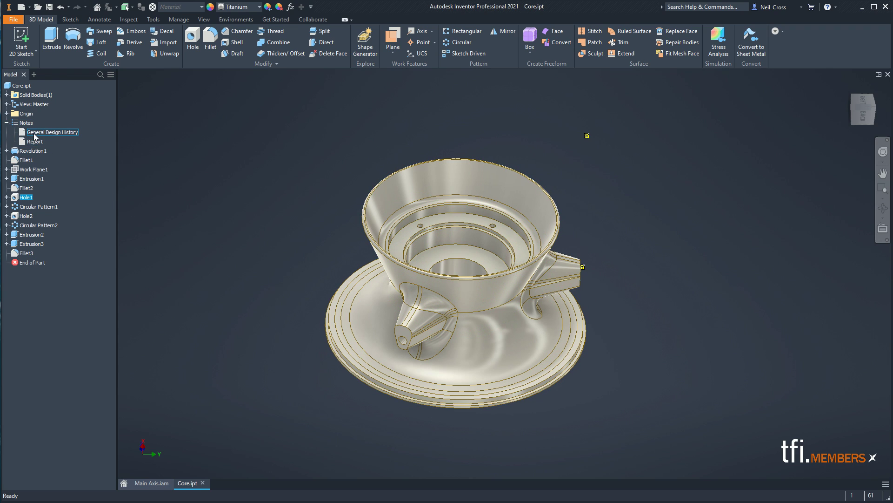
pyautogui.click(214, 270)
pyautogui.click(7, 198)
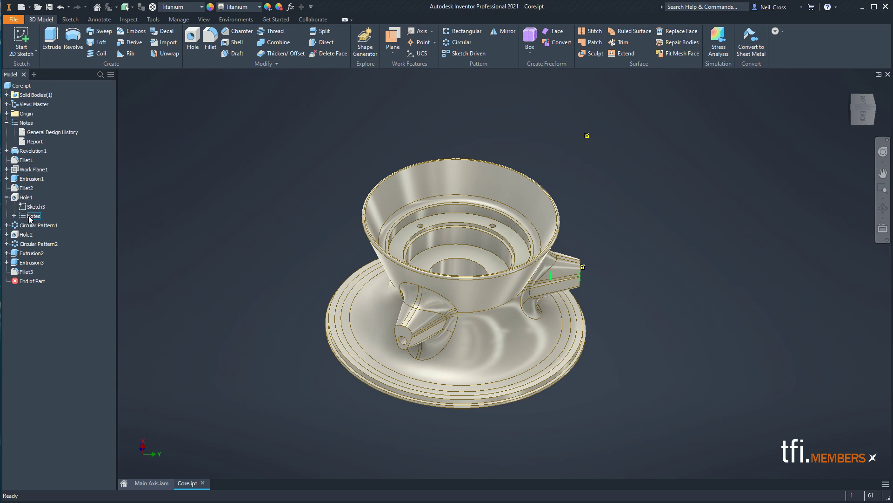
pyautogui.click(14, 216)
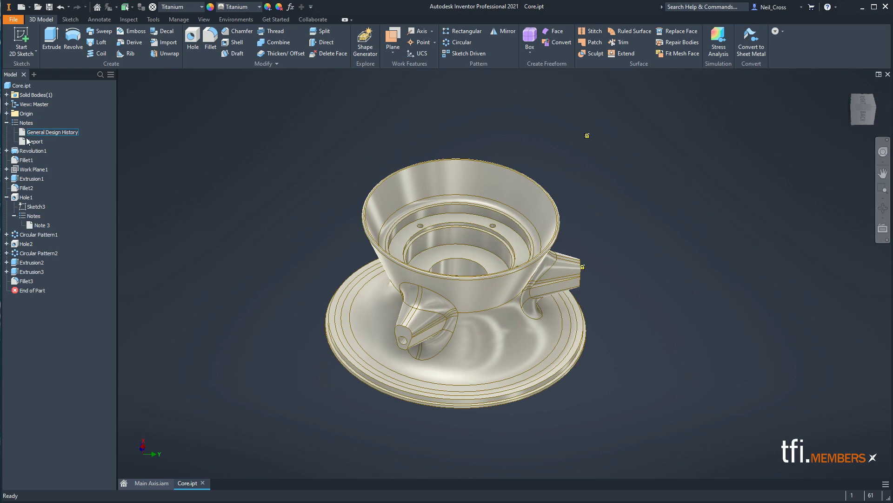
pyautogui.click(41, 226)
pyautogui.moveTo(41, 227)
pyautogui.mouseDown()
pyautogui.moveTo(22, 131)
pyautogui.moveTo(33, 216)
pyautogui.mouseUp()
pyautogui.click(40, 225)
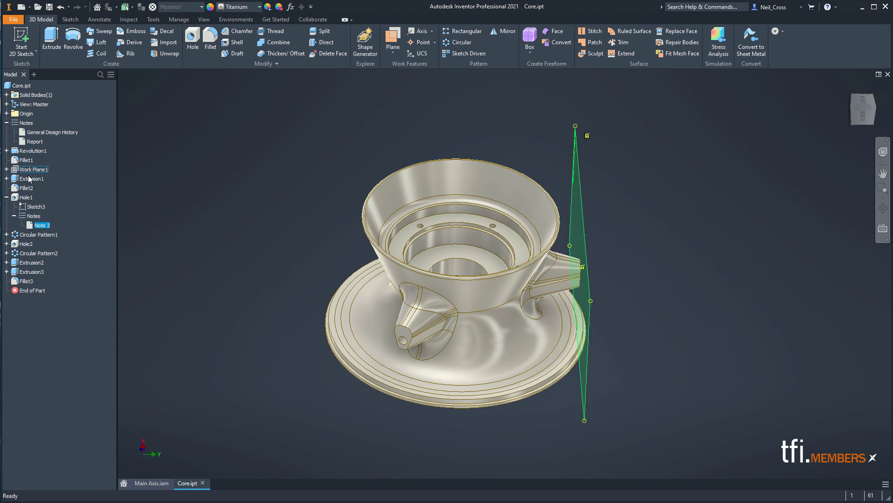
pyautogui.press('Escape')
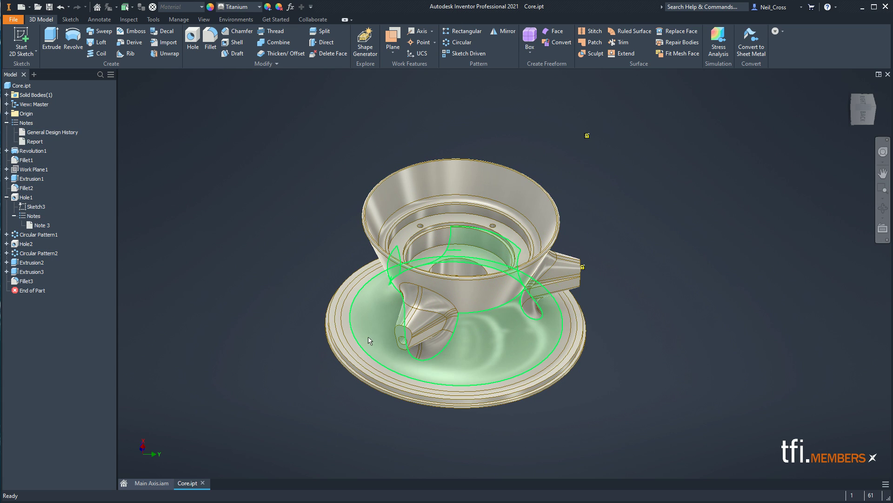
pyautogui.keyDown('shift'); pyautogui.moveTo(473, 365); pyautogui.dragTo(583, 269, button='middle'); pyautogui.keyUp('shift')
pyautogui.moveTo(473, 308)
pyautogui.keyDown('shift'); pyautogui.mouseDown(button='middle')
pyautogui.moveTo(671, 316)
pyautogui.moveTo(580, 276)
pyautogui.mouseUp(button='middle'); pyautogui.keyUp('shift')
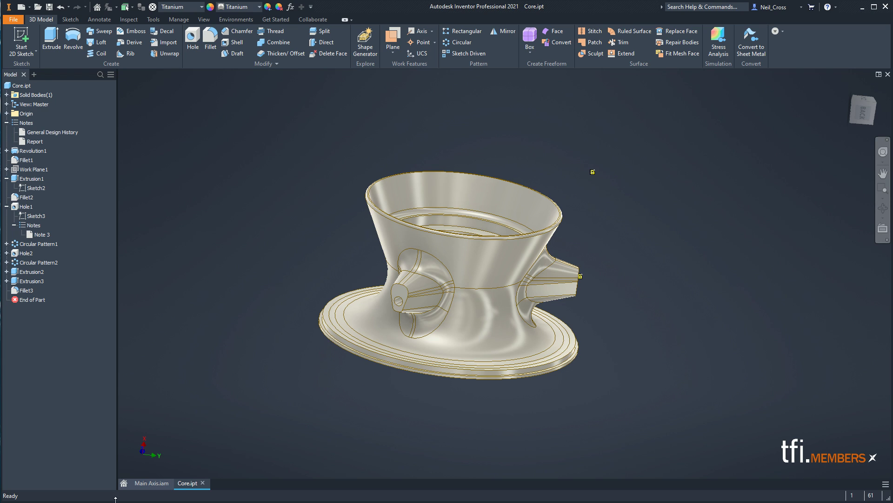
# - Switch to the Main Axis.iam assembly, create a note on the Main Axis Shaft:1 component, and finish the notebook
pyautogui.click(151, 483)
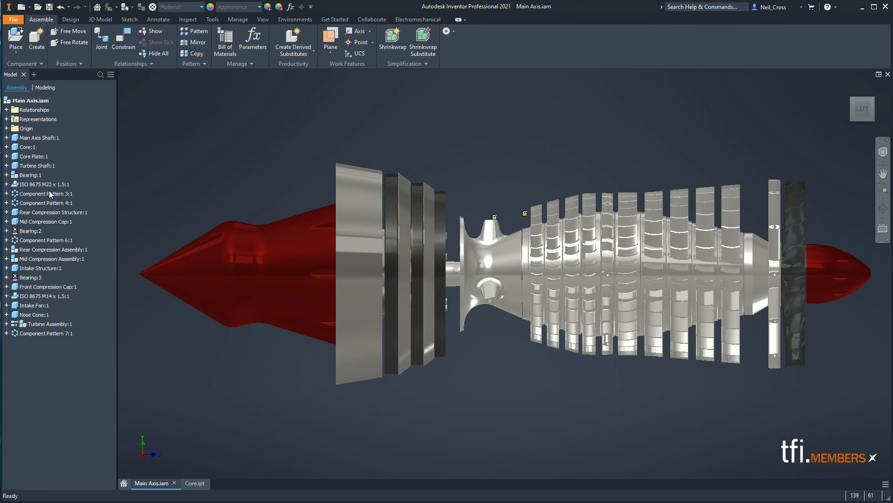
pyautogui.rightClick(37, 136)
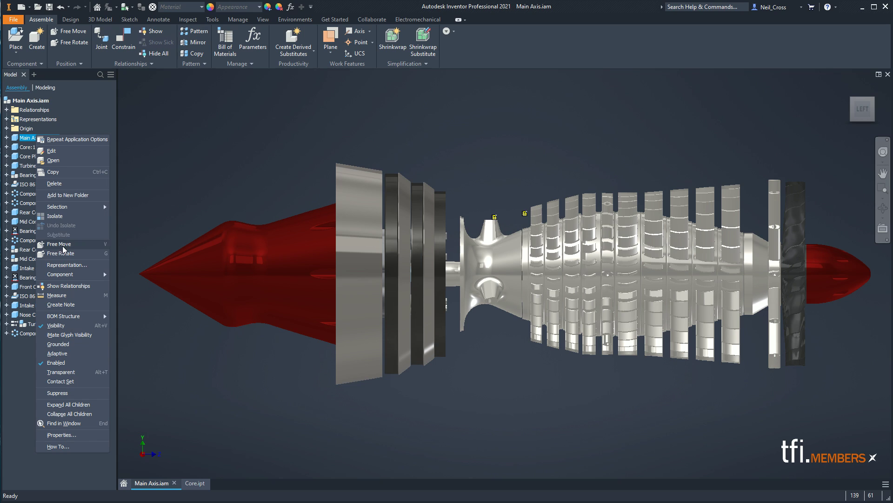
pyautogui.click(71, 304)
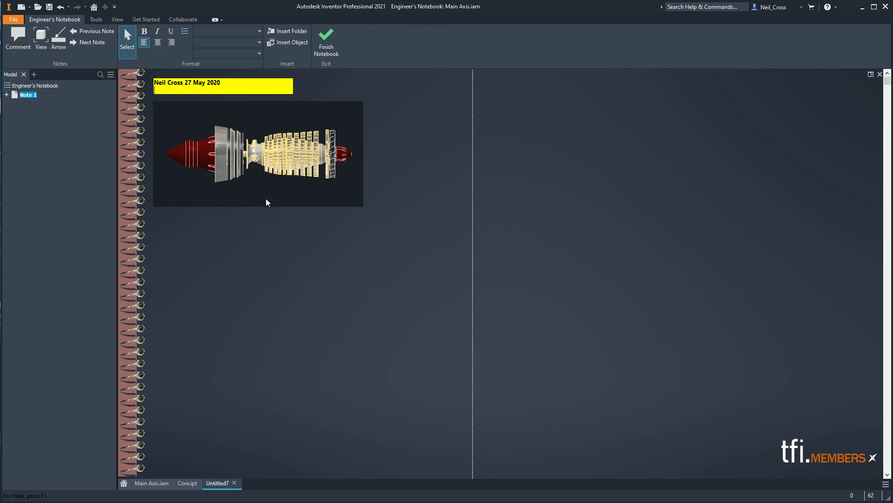
pyautogui.click(326, 42)
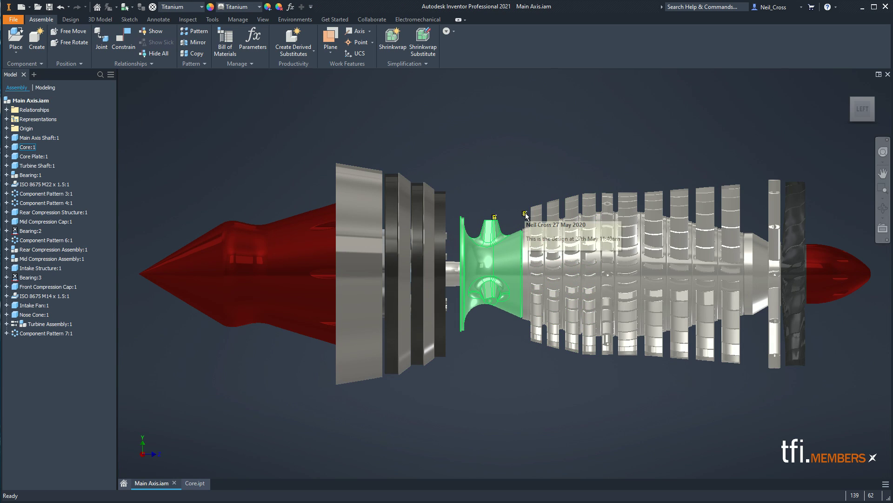
# - Examine the note markers in the assembly and the contents of Main Axis Shaft:1 in the model tree
pyautogui.moveTo(511, 217)
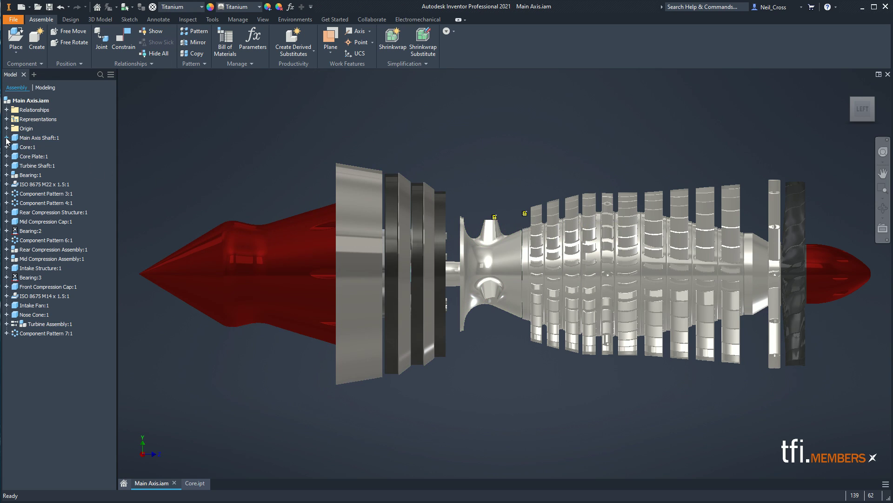
pyautogui.click(6, 137)
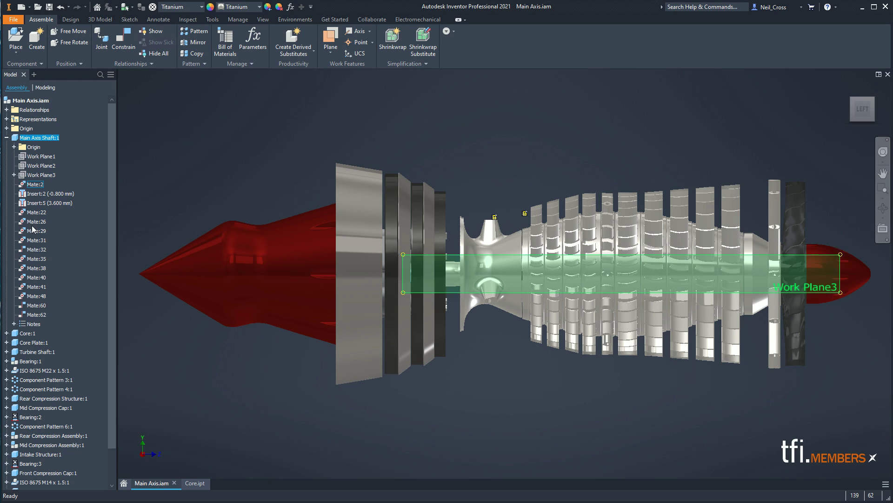
pyautogui.click(6, 137)
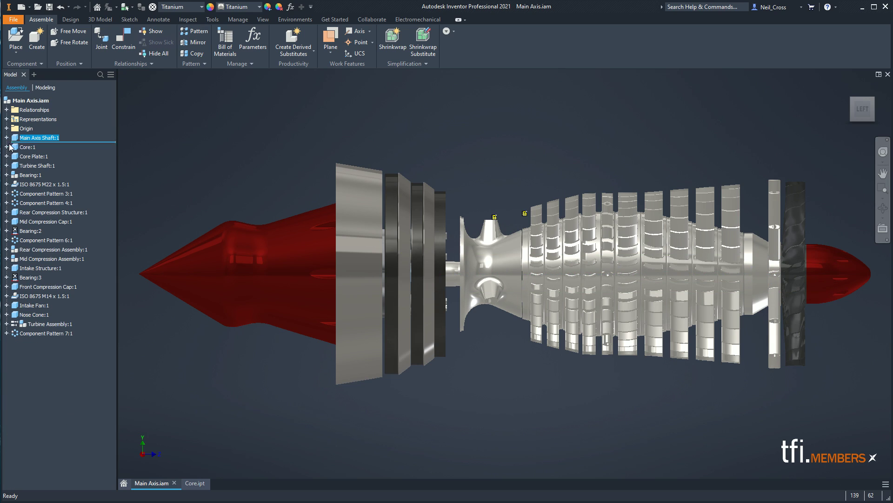
pyautogui.click(137, 142)
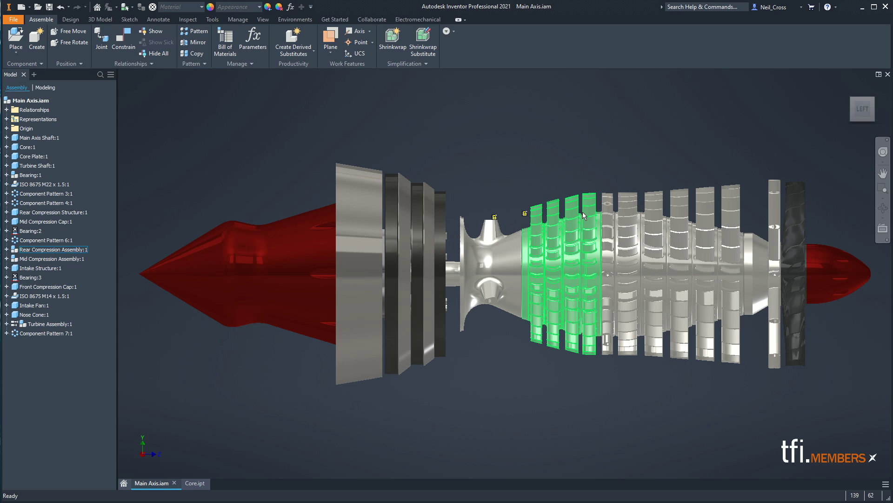
# - Return to Core.ipt, open the General Design History note, page through the remaining notes in the notebook, and finish the notebook
pyautogui.click(195, 482)
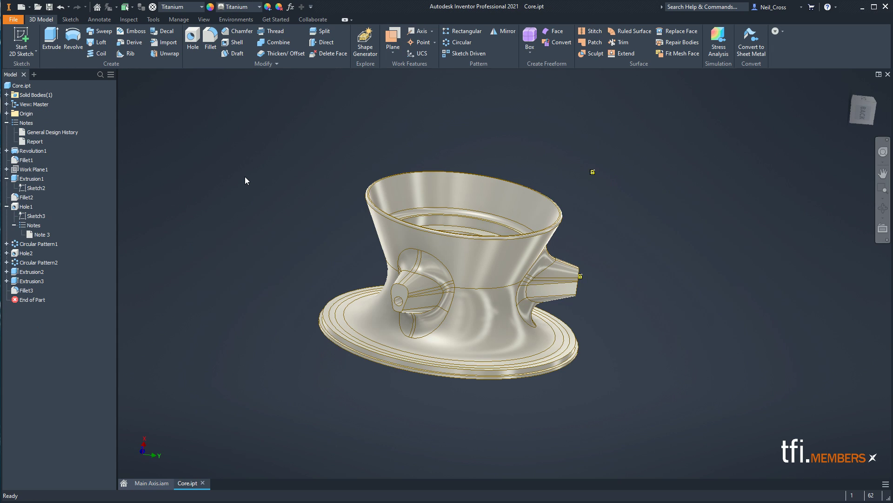
pyautogui.doubleClick(52, 132)
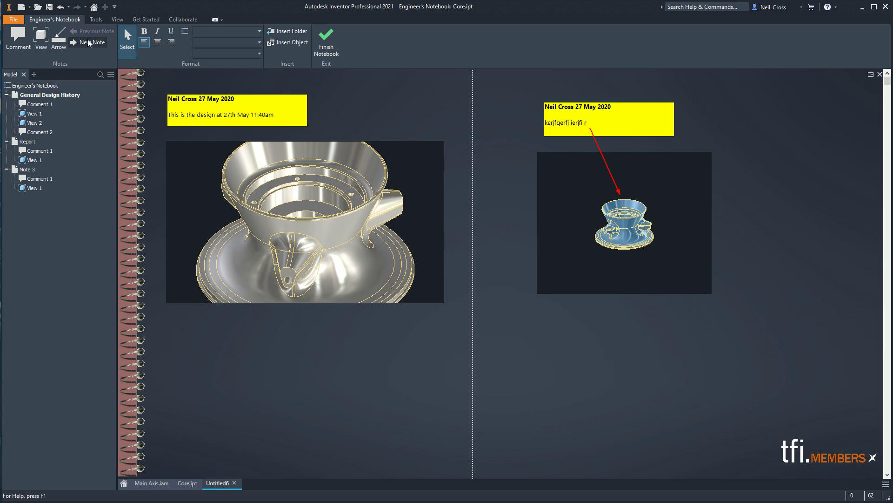
pyautogui.click(87, 43)
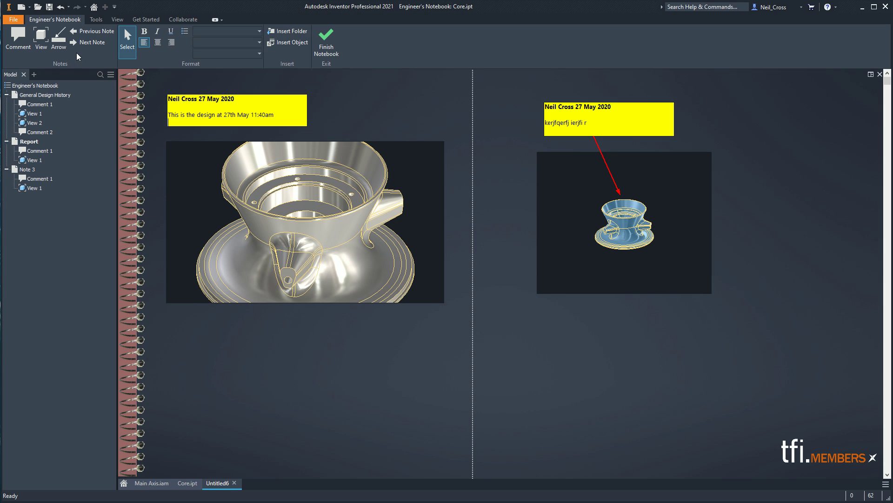
pyautogui.click(86, 43)
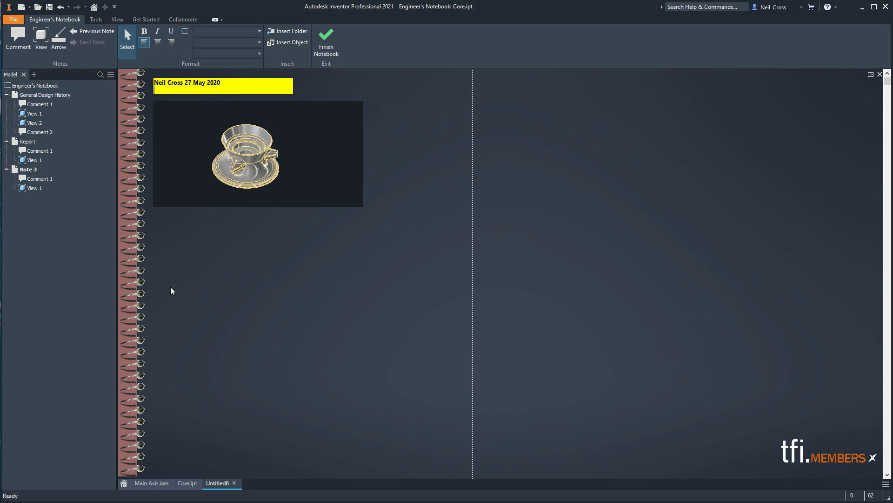
pyautogui.click(326, 41)
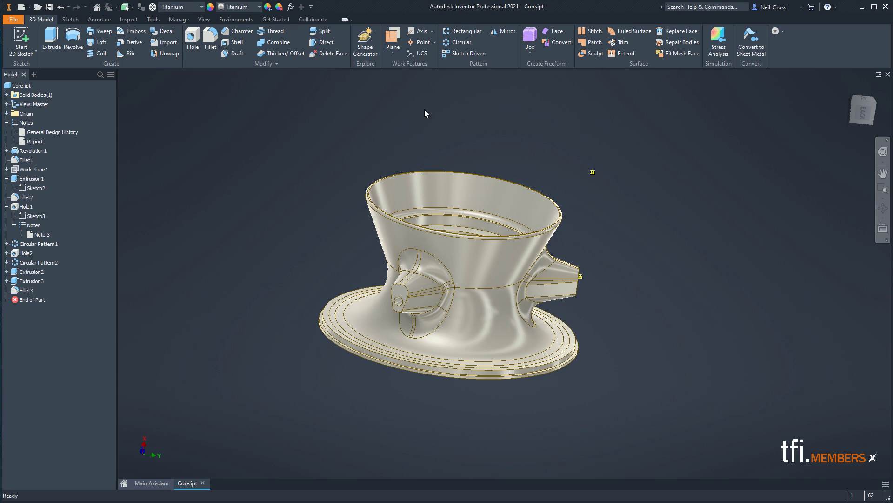
pyautogui.press('F4')
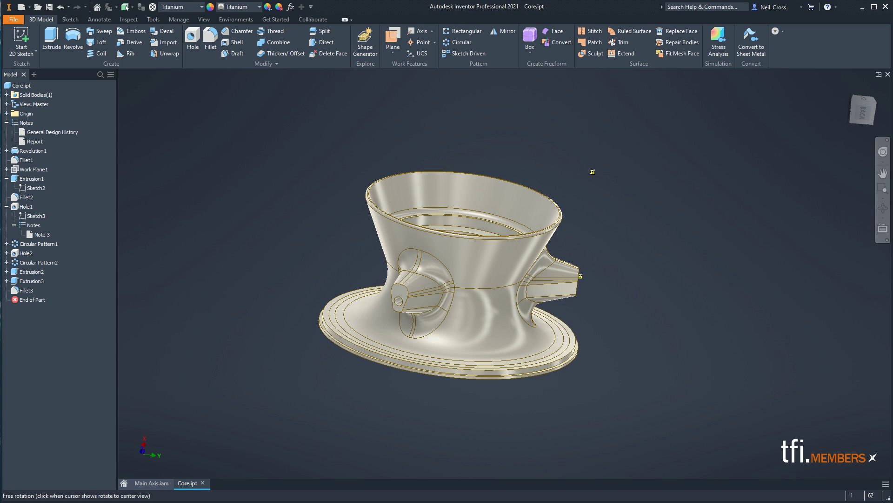